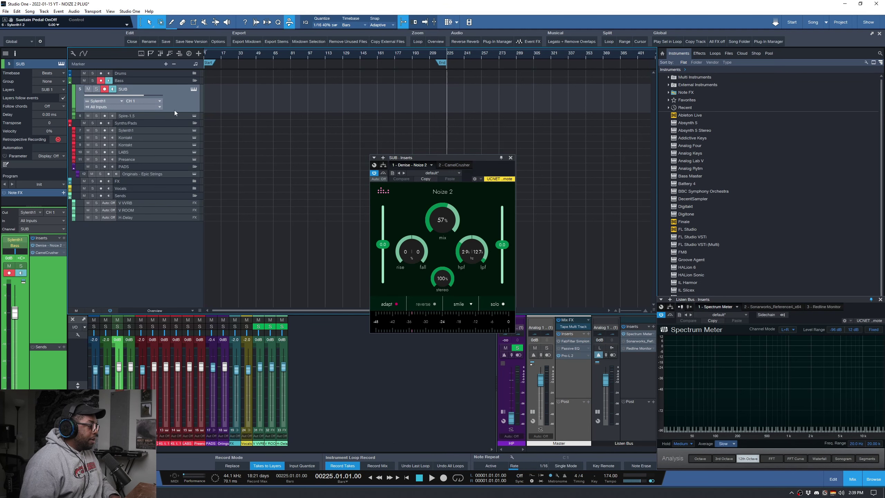
# - Expand the SUB track, zoom the timeline in, and bring up its Sylenth1 instrument
pyautogui.moveTo(175, 113); pyautogui.dragTo(169, 131)
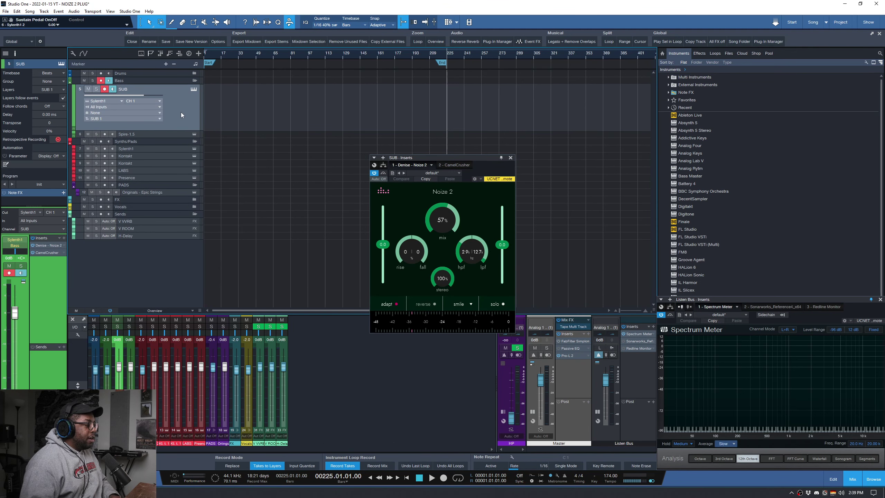
pyautogui.moveTo(234, 56); pyautogui.dragTo(281, 64)
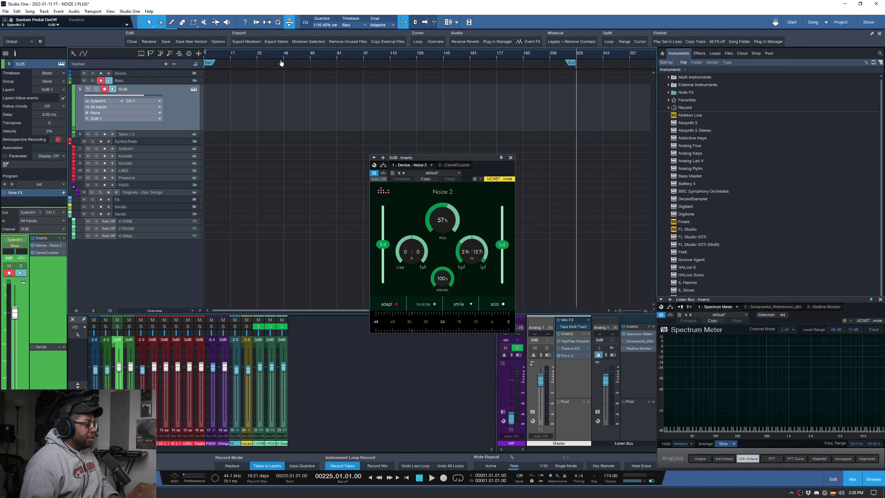
pyautogui.click(193, 90)
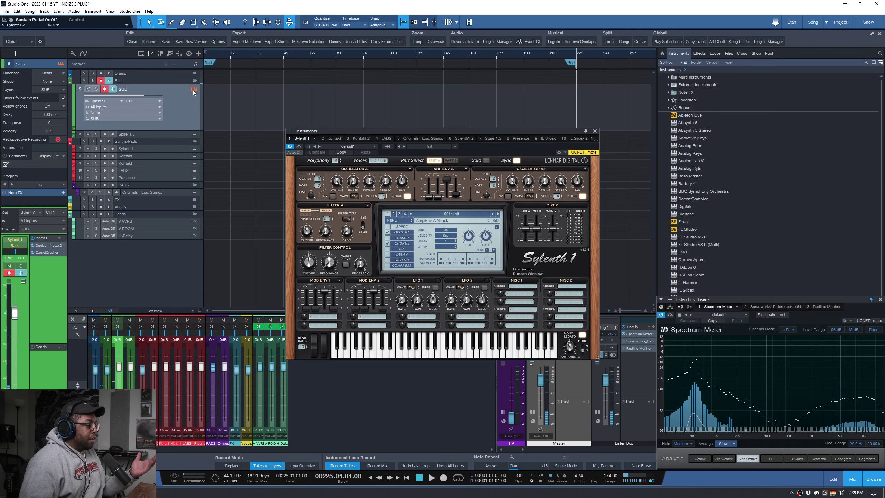
# - Clear the Sylenth1 patch to a blank initial preset
pyautogui.click(399, 221)
pyautogui.moveTo(415, 229)
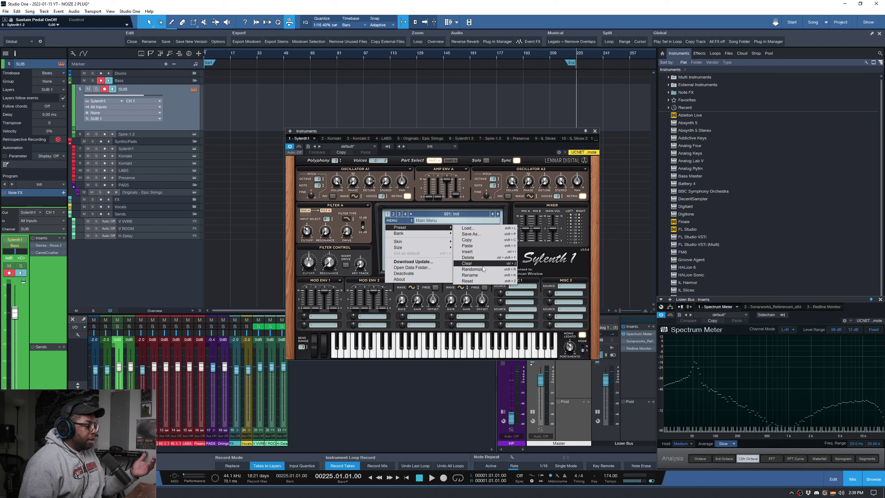
pyautogui.click(468, 281)
# - Make oscillator A1 a sine wave with 2 voices and detune raised to about 7.667
pyautogui.click(358, 196)
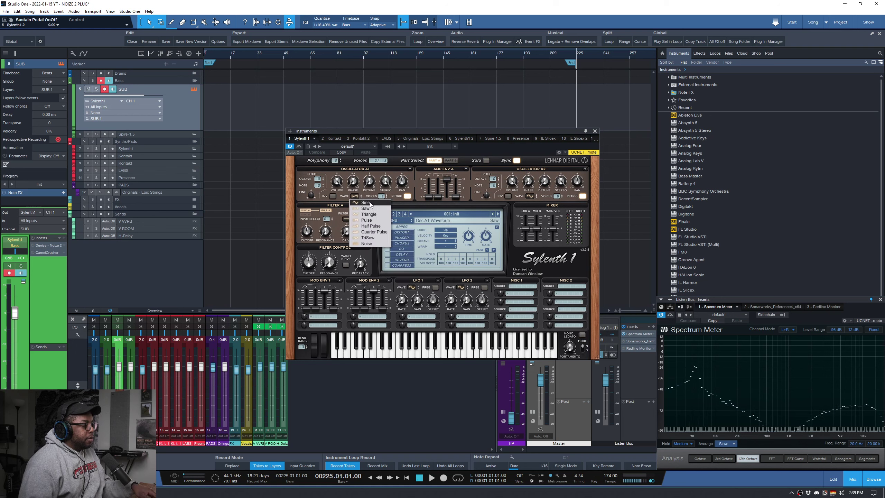
pyautogui.click(370, 202)
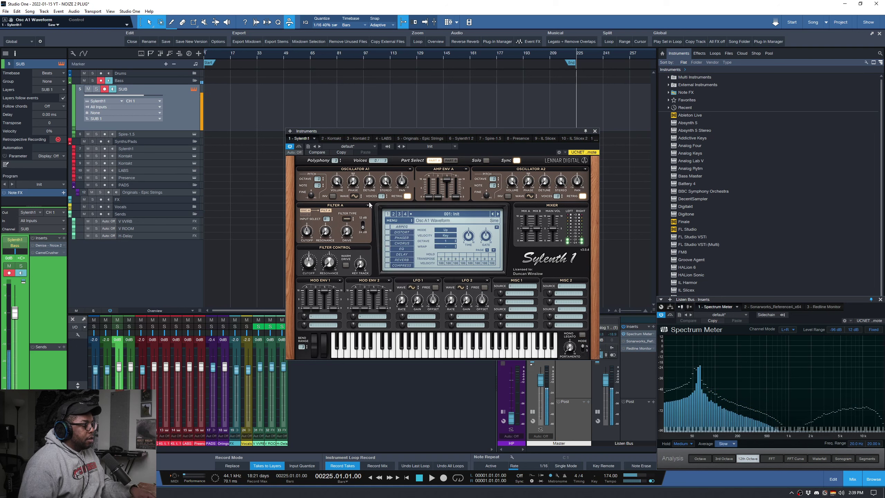
pyautogui.moveTo(379, 198); pyautogui.dragTo(379, 194)
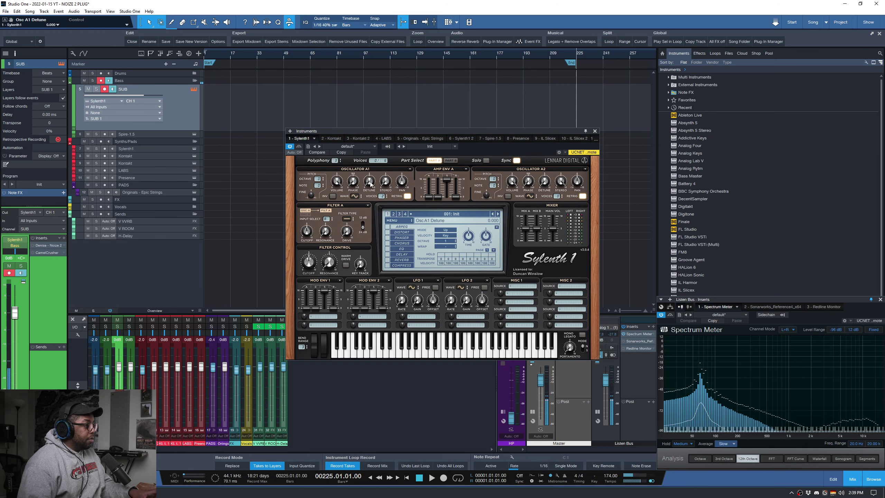
pyautogui.moveTo(370, 184); pyautogui.dragTo(391, 123)
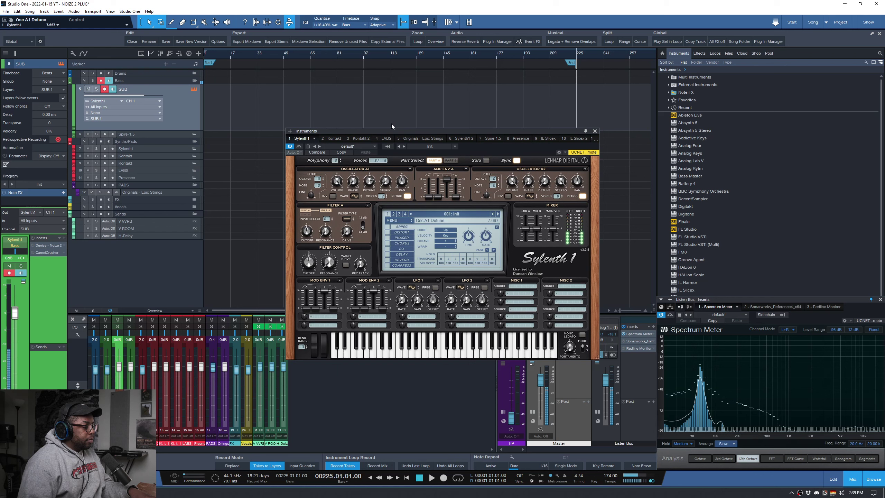
# - Show Noize 2 on the SUB track and keep its smile noise type
pyautogui.click(49, 246)
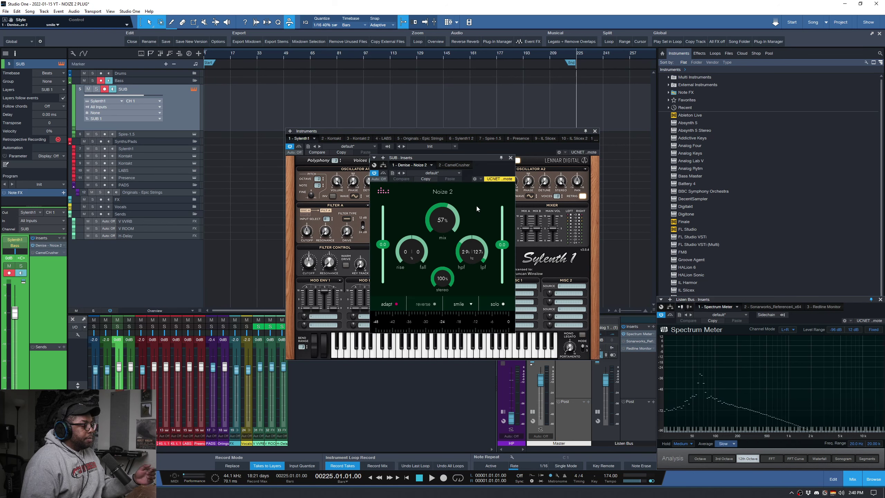
pyautogui.click(471, 305)
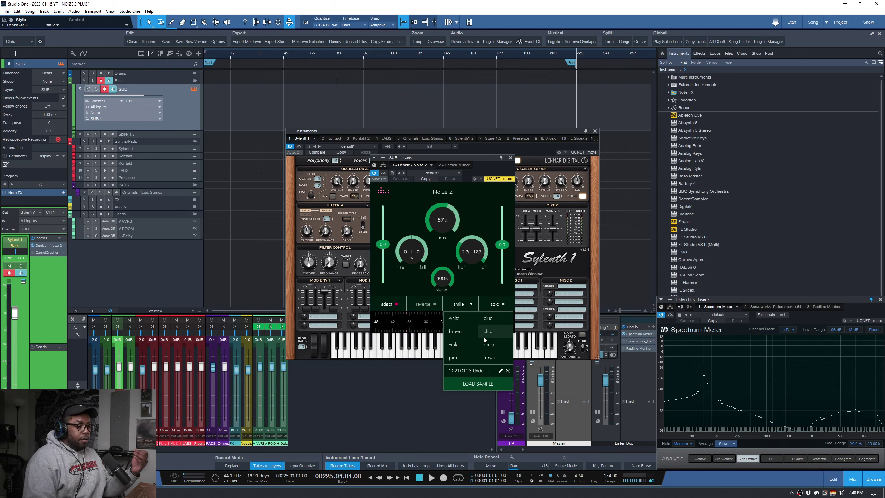
pyautogui.click(463, 305)
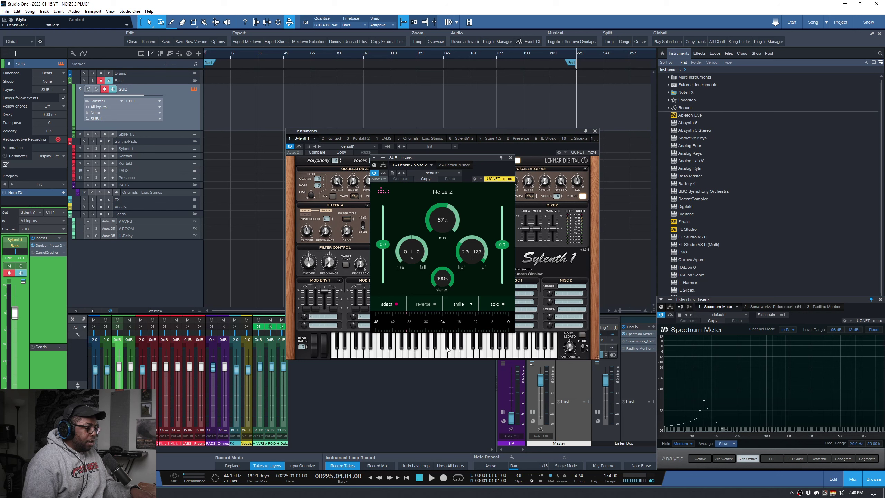
# - Reset Noize 2's mix to 100% and its high-pass and low-pass filters to default
pyautogui.doubleClick(436, 224)
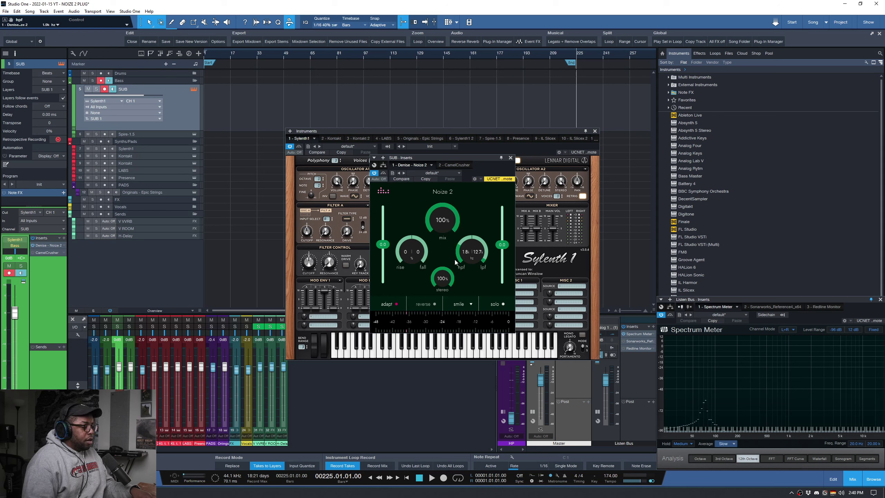
pyautogui.doubleClick(467, 251)
pyautogui.doubleClick(478, 251)
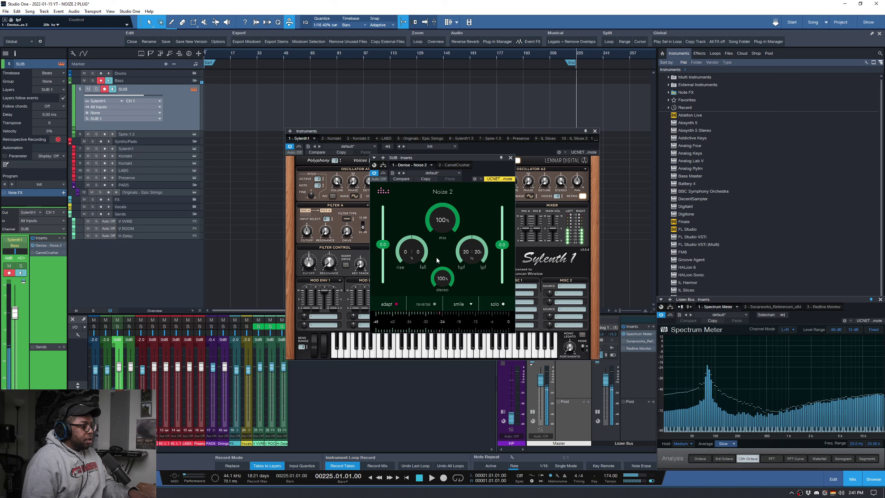
pyautogui.scroll(6, 421, 259)
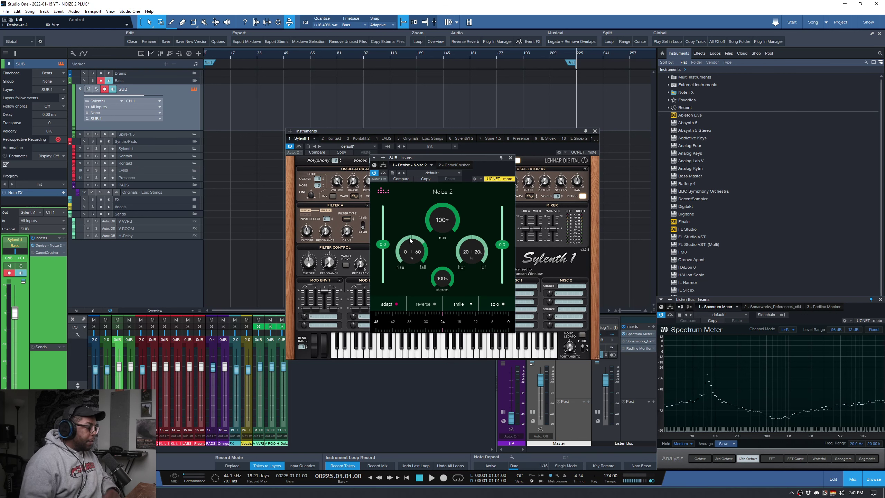
# - Audition Noize 2 fall at 80 and 88, return it to 0, then lift the high-pass
pyautogui.moveTo(427, 251); pyautogui.dragTo(420, 231)
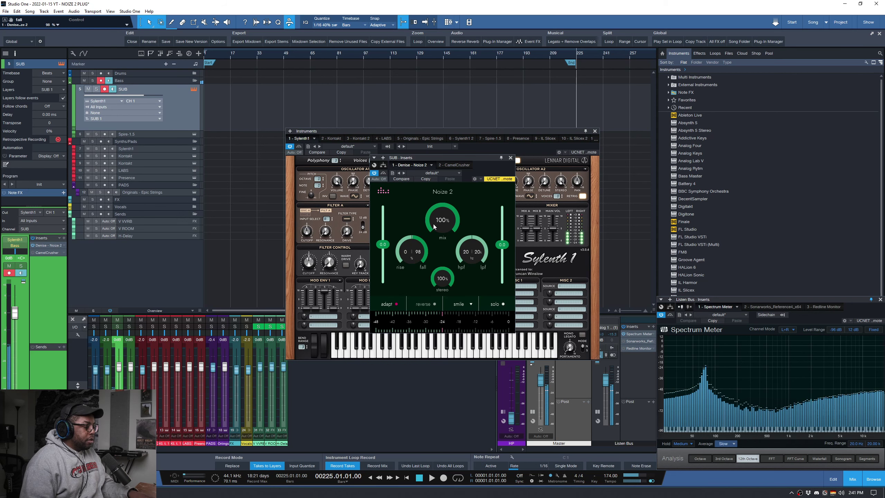
pyautogui.moveTo(423, 244); pyautogui.dragTo(422, 319)
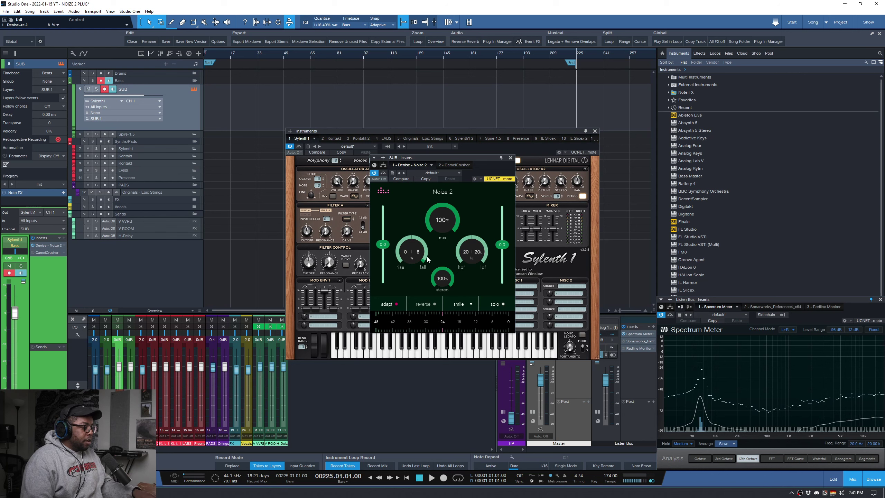
pyautogui.moveTo(428, 259); pyautogui.dragTo(426, 269)
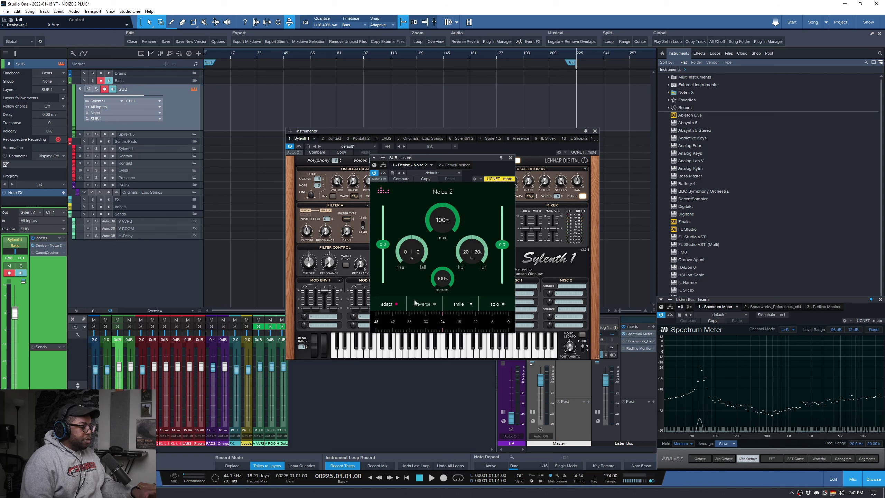
pyautogui.moveTo(466, 246); pyautogui.dragTo(454, 223)
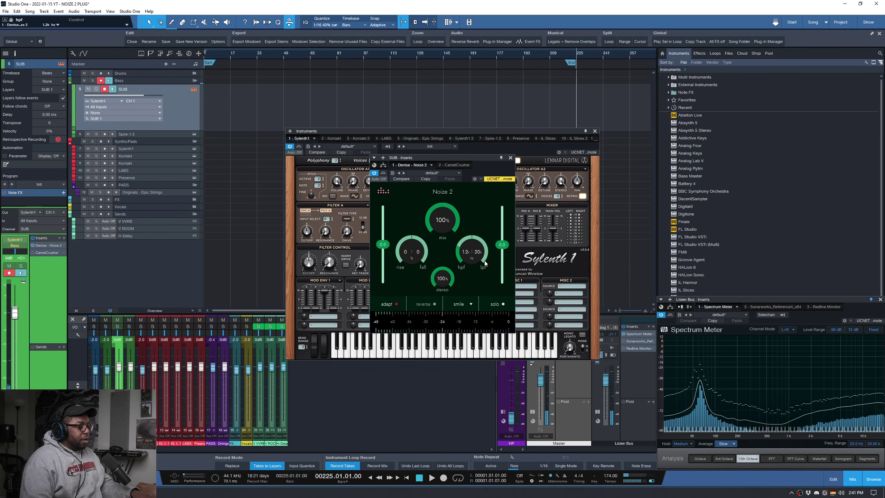
# - Set Noize 2 low-pass to about 15.1k and compare stereo at 0%, 30%, then 100%
pyautogui.moveTo(485, 264); pyautogui.dragTo(492, 250)
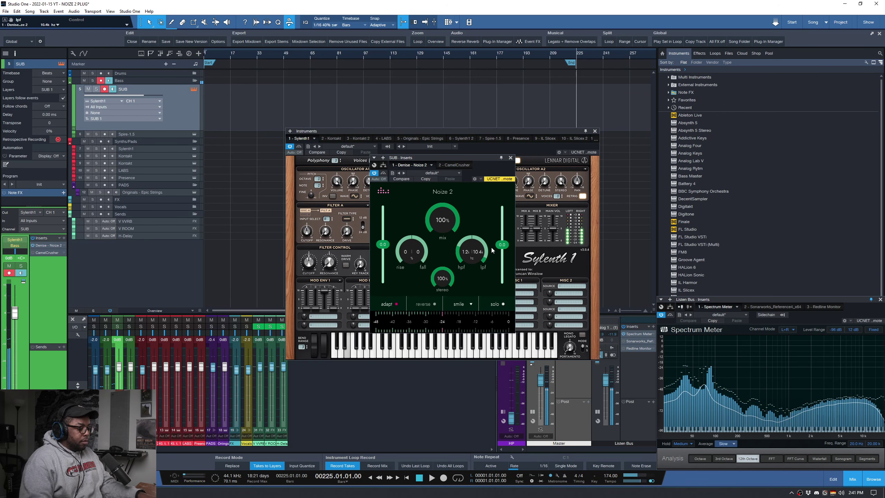
pyautogui.scroll(3, 492, 250)
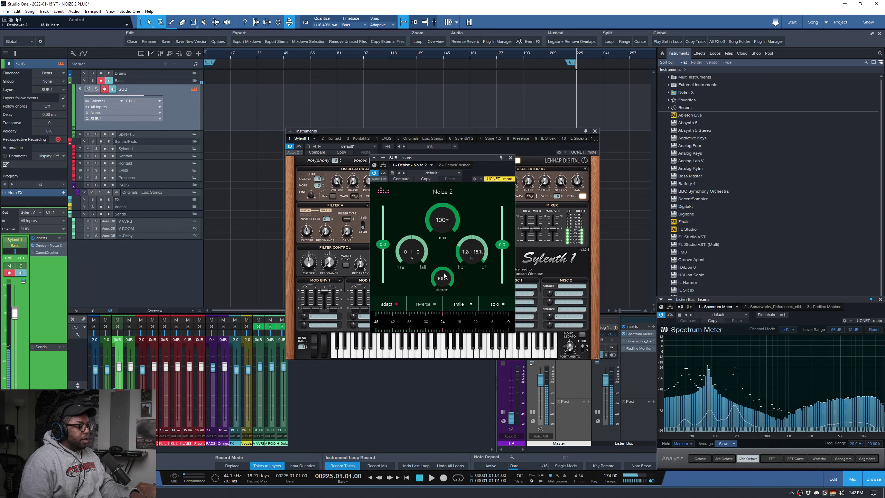
pyautogui.moveTo(445, 276); pyautogui.dragTo(444, 286)
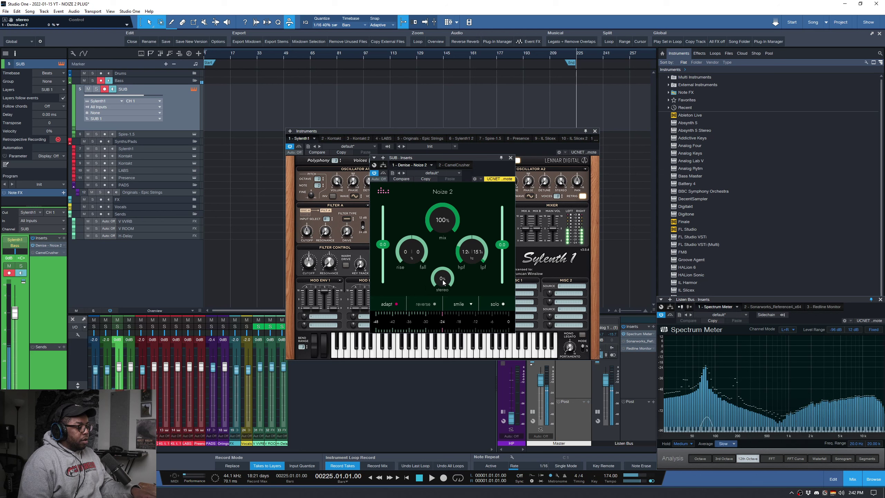
pyautogui.moveTo(442, 279); pyautogui.dragTo(448, 252)
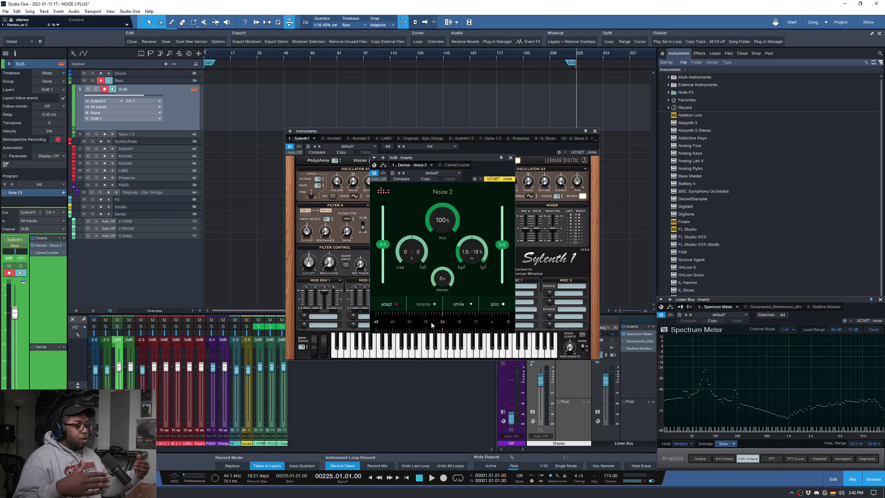
pyautogui.moveTo(453, 288); pyautogui.dragTo(446, 155)
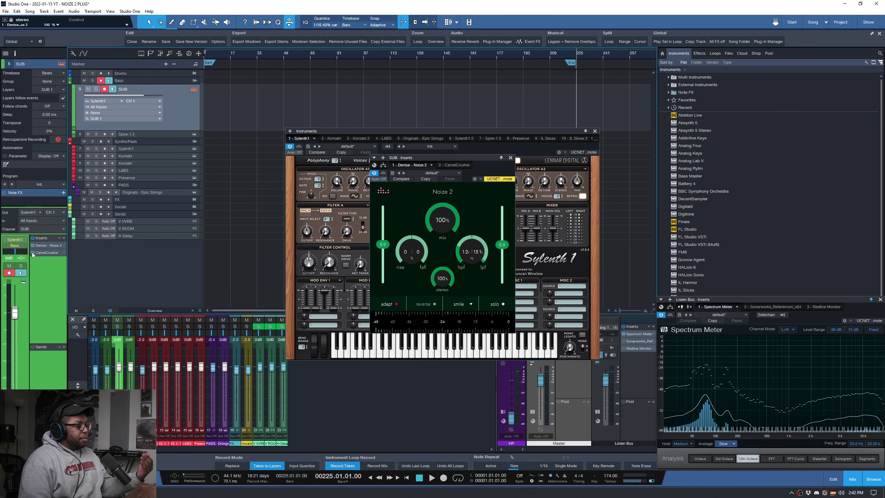
pyautogui.doubleClick(44, 253)
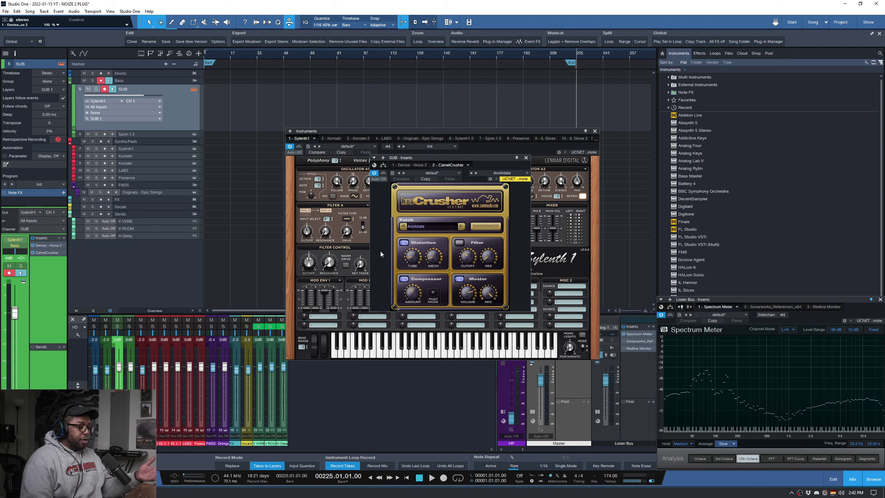
pyautogui.click(452, 131)
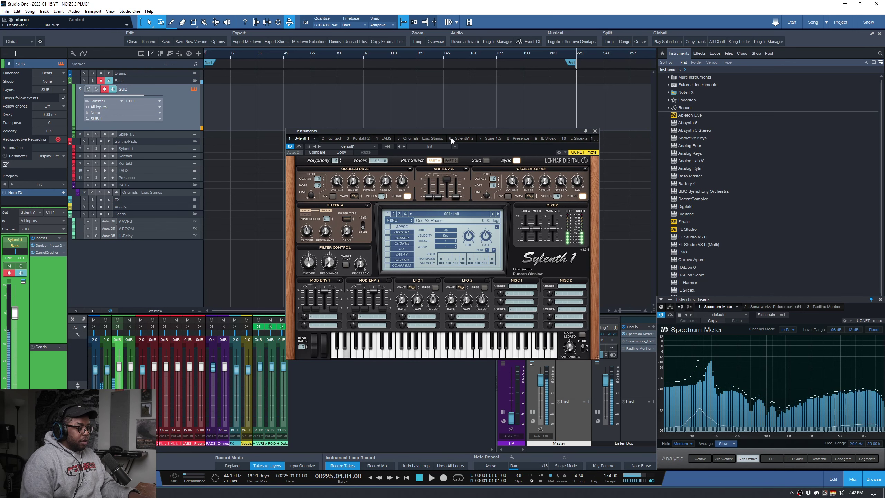
pyautogui.click(48, 245)
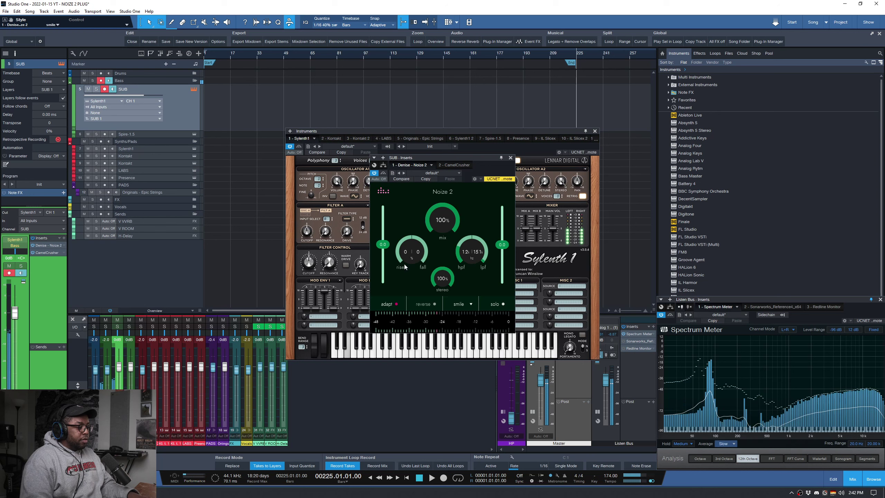
# - Drop the Noize 2 mix to 48%, then settle it at 69%
pyautogui.moveTo(442, 207); pyautogui.dragTo(432, 263)
pyautogui.moveTo(442, 230); pyautogui.dragTo(449, 200)
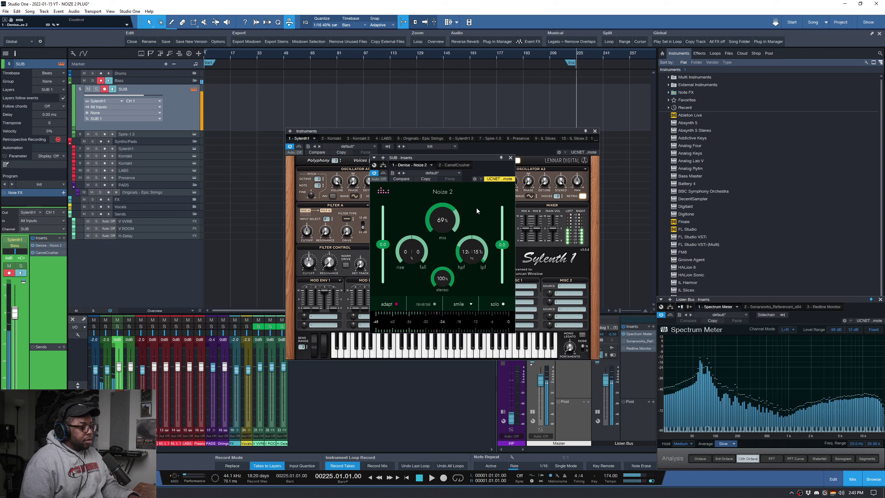
# - Select the LABS Soft Piano, compare its Noize 2 bypassed and active, and show texture choices
pyautogui.click(509, 161)
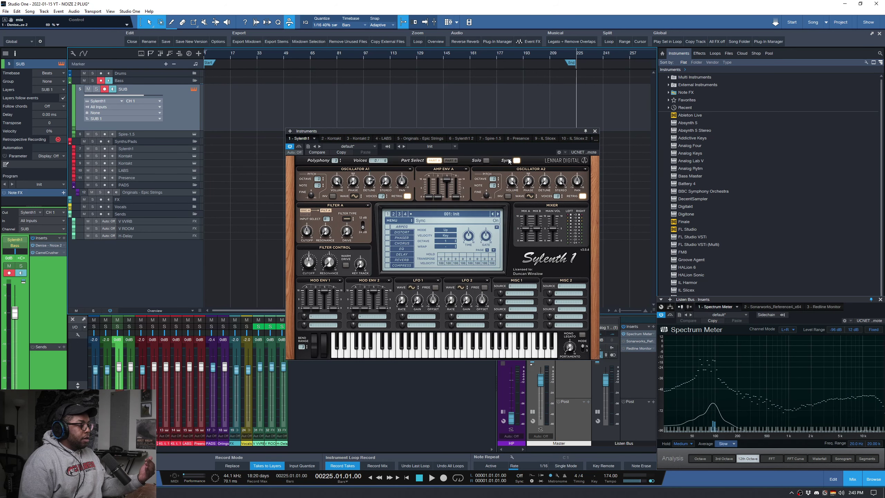
pyautogui.click(384, 138)
pyautogui.click(361, 316)
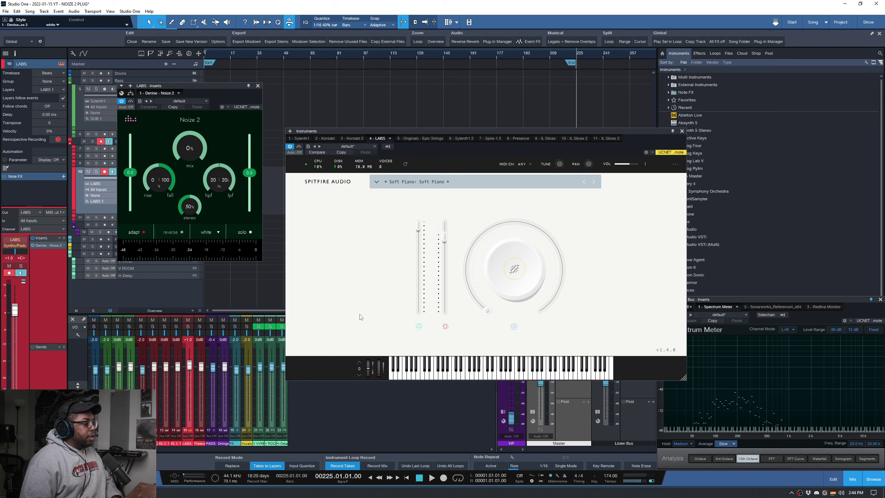
pyautogui.click(33, 245)
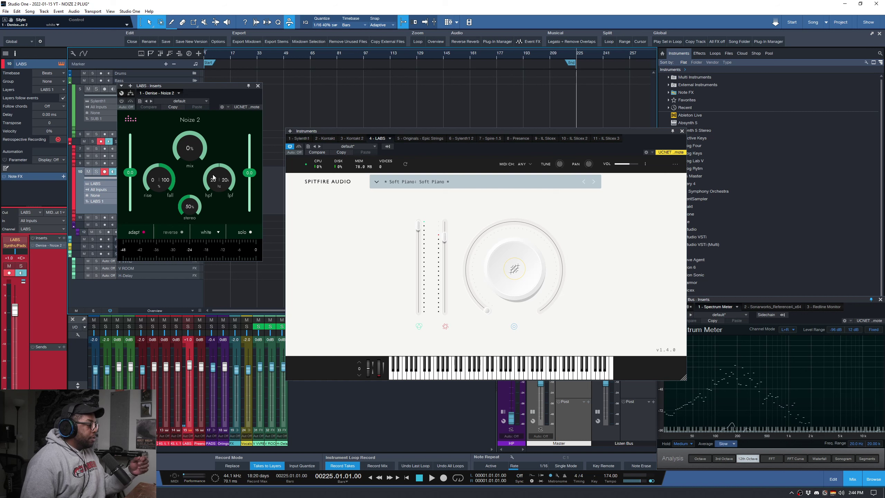
pyautogui.click(216, 232)
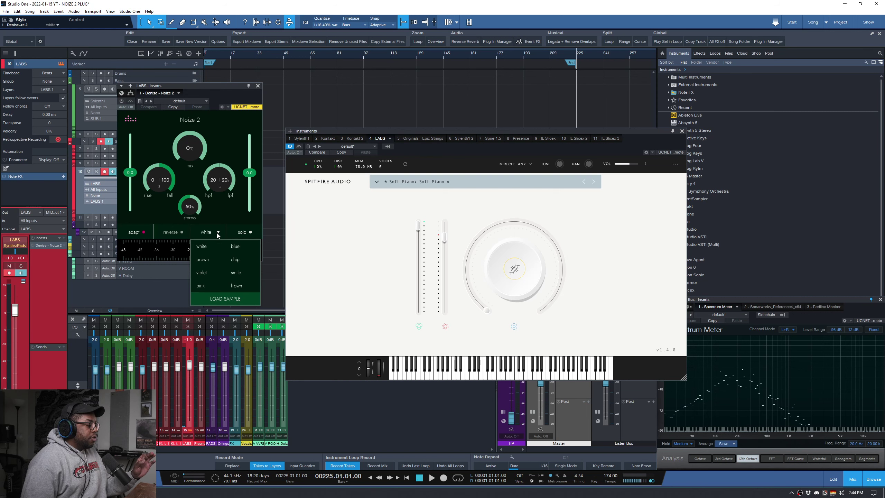
pyautogui.click(222, 296)
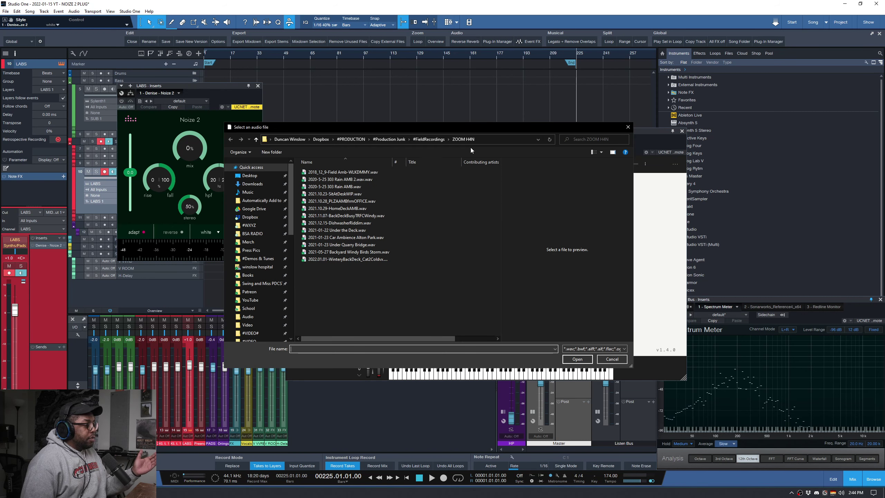
pyautogui.click(427, 140)
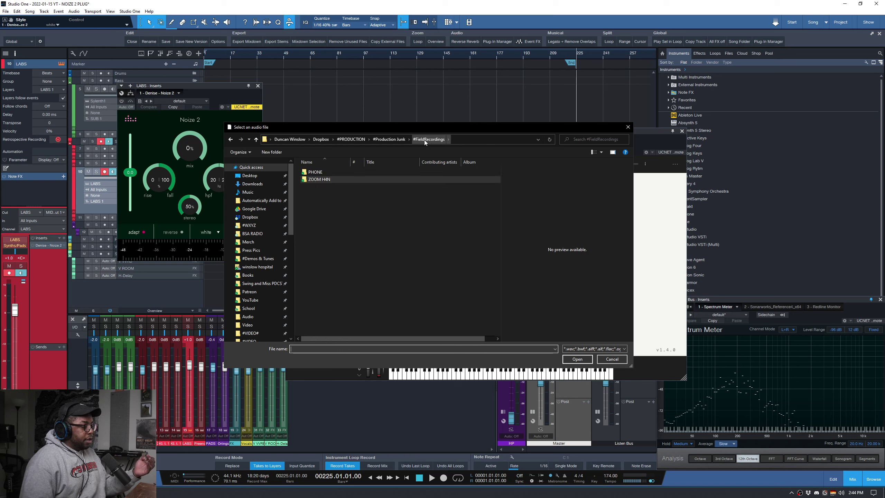
pyautogui.doubleClick(316, 172)
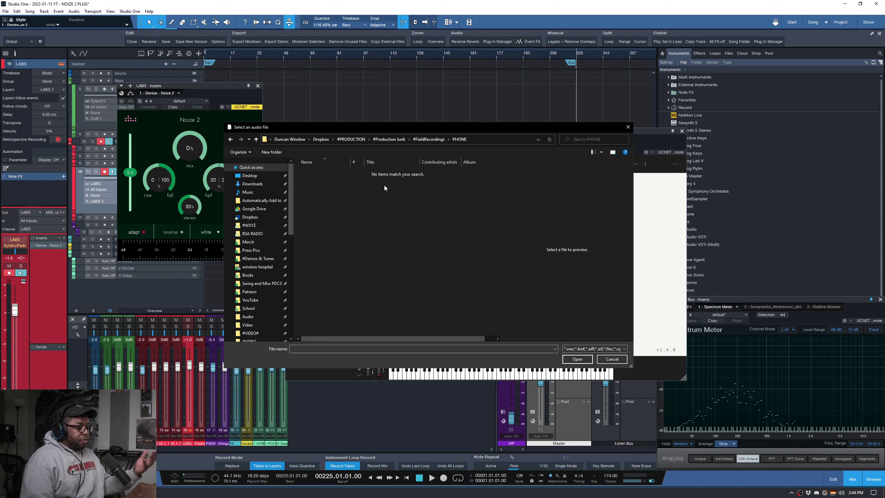
pyautogui.hotkey('alt', 'Left')
pyautogui.doubleClick(363, 179)
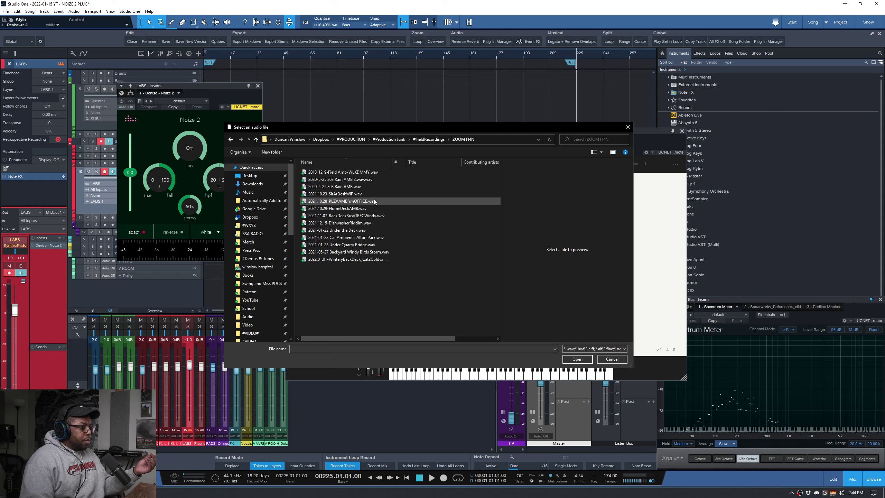
pyautogui.click(340, 179)
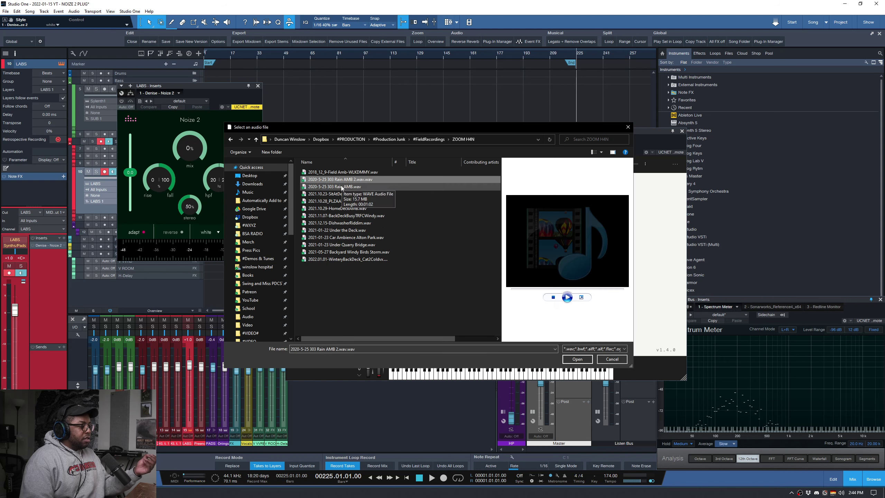
pyautogui.click(567, 297)
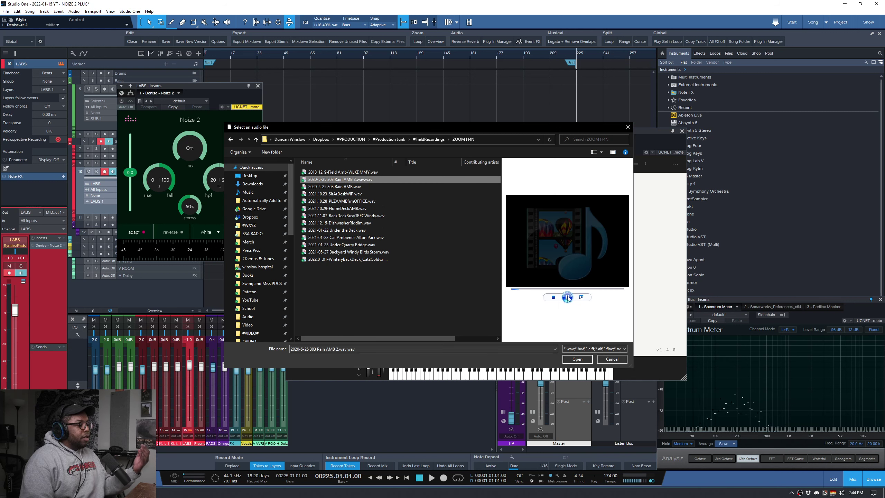
# - Load the rain wav, set mix to 41%, trim its start and end, and lower its gain
pyautogui.doubleClick(353, 187)
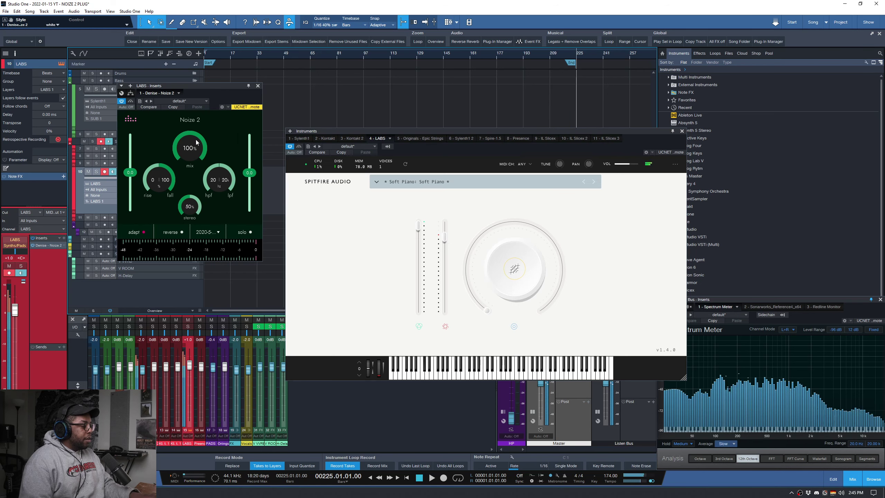
pyautogui.moveTo(188, 139); pyautogui.dragTo(170, 186)
pyautogui.click(208, 232)
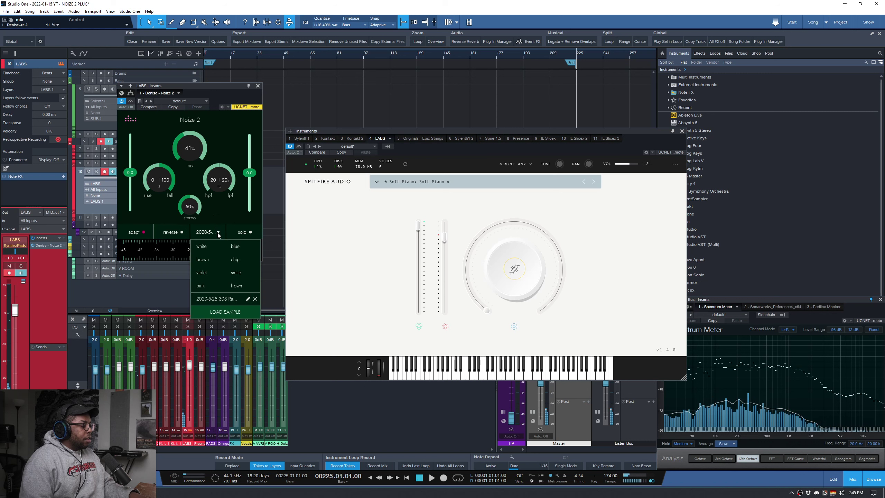
pyautogui.click(248, 298)
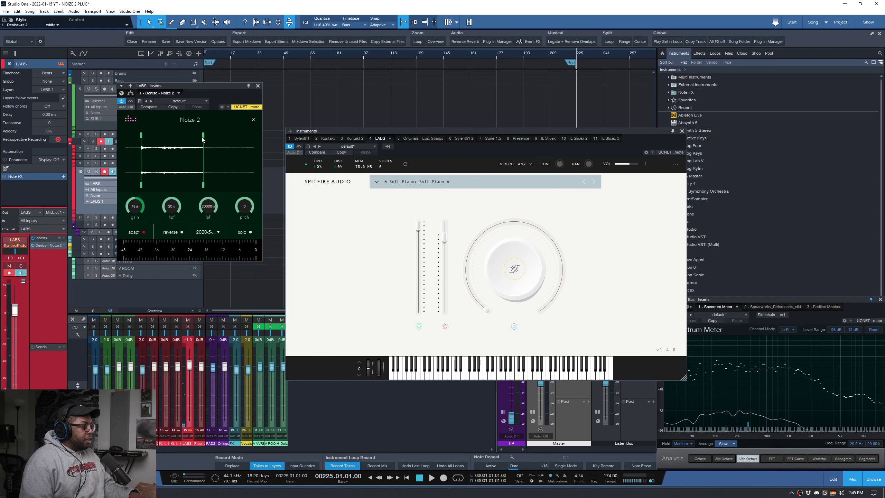
pyautogui.moveTo(203, 138); pyautogui.dragTo(231, 136)
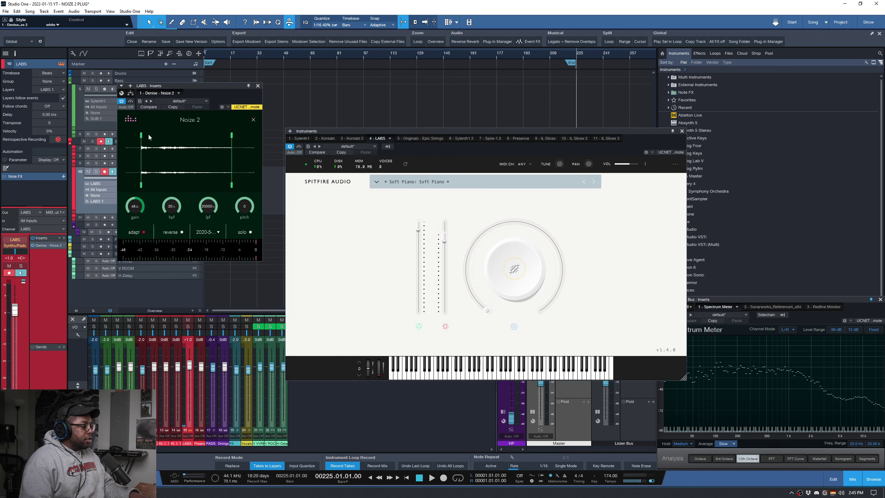
pyautogui.moveTo(141, 136); pyautogui.dragTo(182, 137)
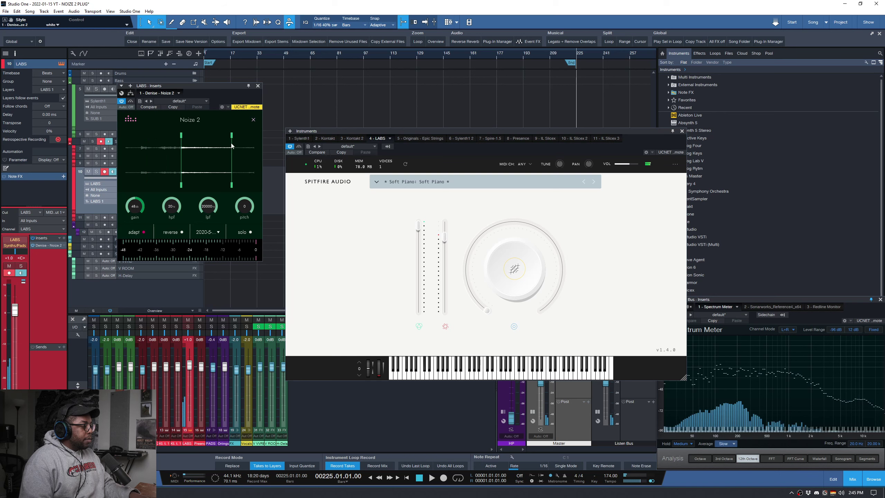
pyautogui.moveTo(136, 205); pyautogui.dragTo(135, 209)
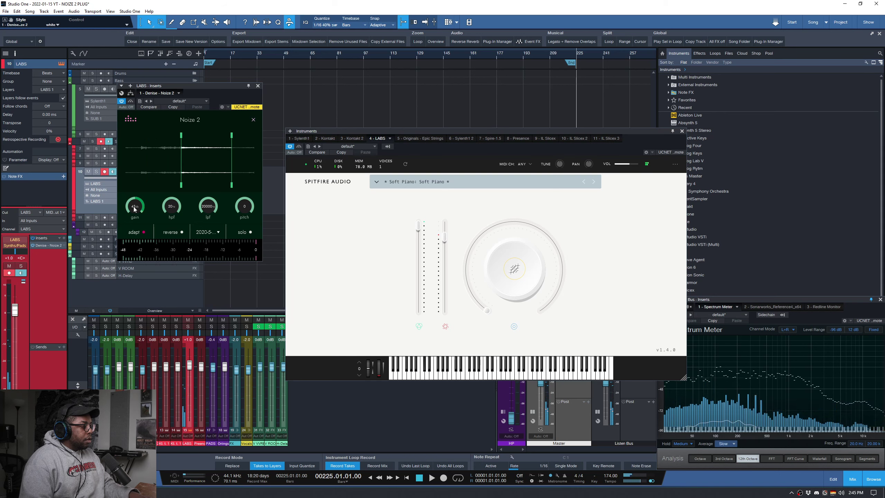
pyautogui.click(253, 119)
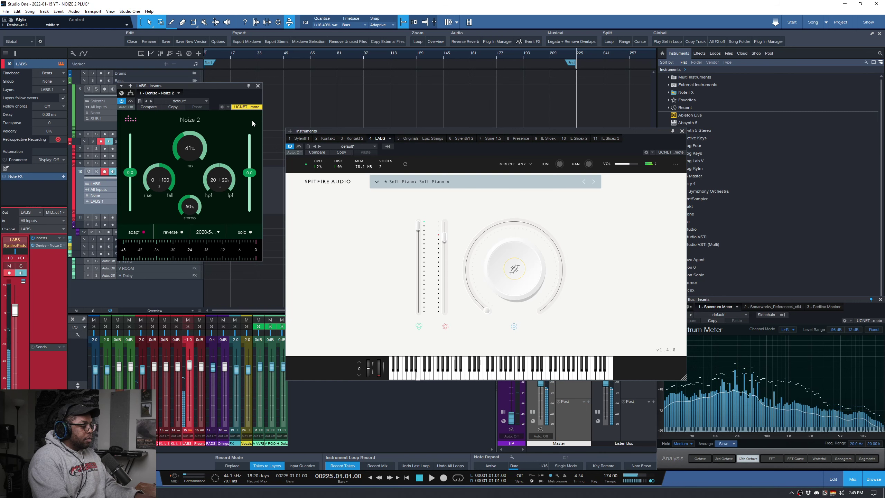
# - Set rain layer high-pass ~2.6k, stereo 100%, mix 65%, rise 34, low-pass 9.6k; begin adding H-Delay
pyautogui.moveTo(204, 201); pyautogui.dragTo(209, 139)
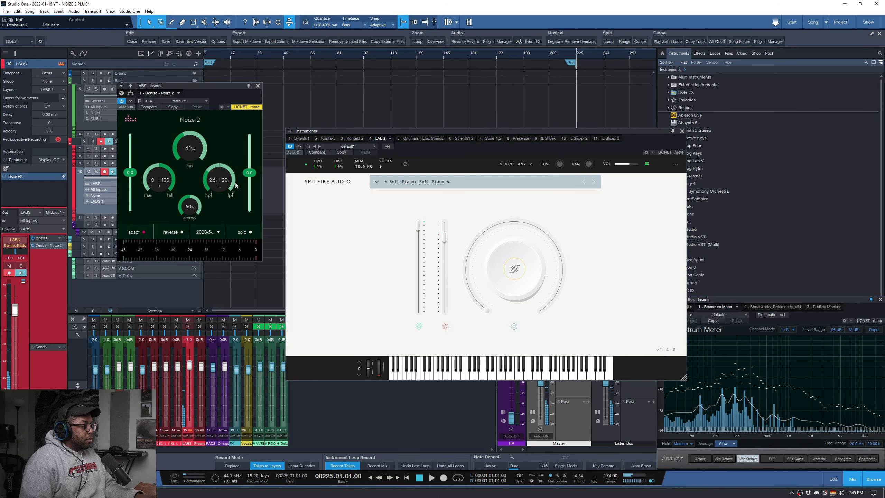
pyautogui.moveTo(190, 206); pyautogui.dragTo(218, 100)
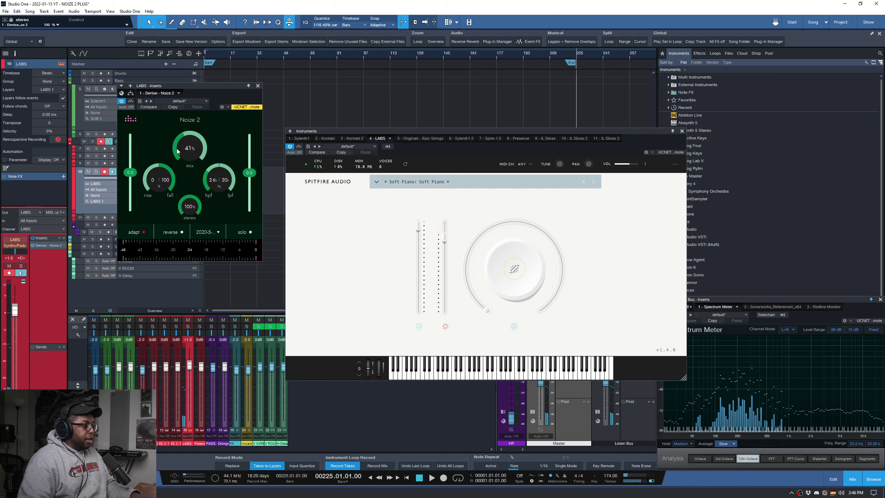
pyautogui.moveTo(178, 151); pyautogui.dragTo(182, 130)
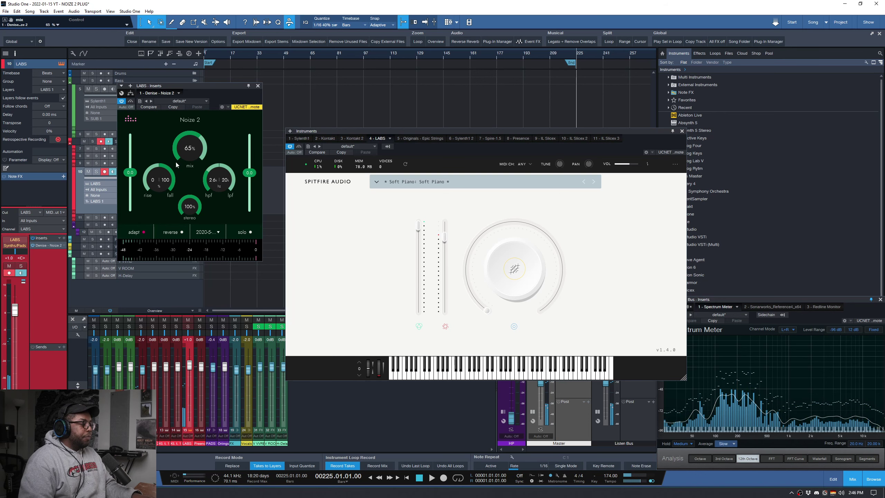
pyautogui.moveTo(148, 184); pyautogui.dragTo(149, 156)
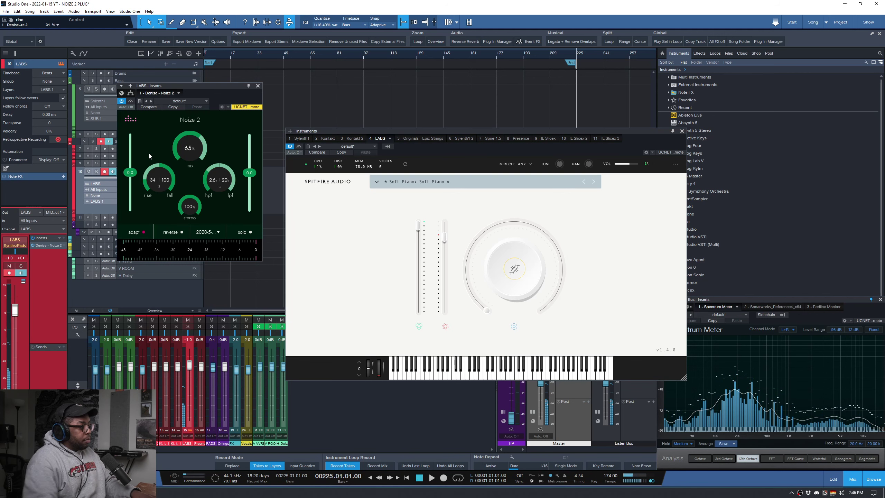
pyautogui.moveTo(233, 189); pyautogui.dragTo(233, 202)
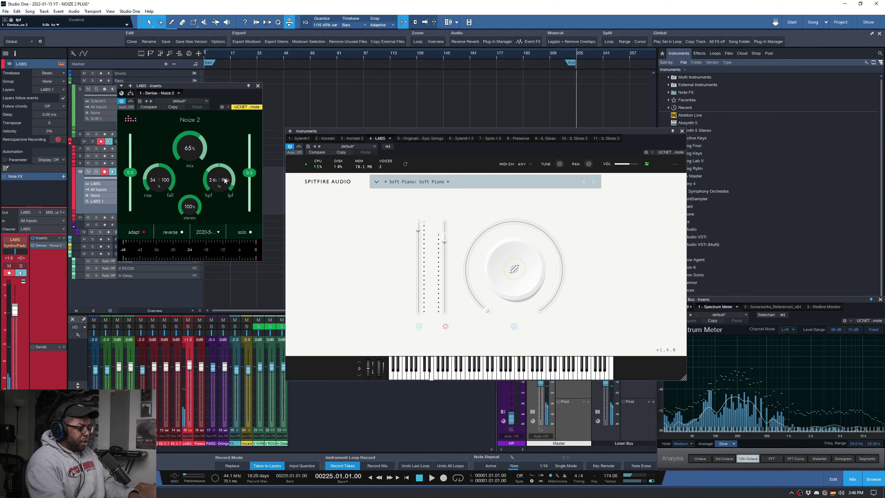
pyautogui.click(63, 239)
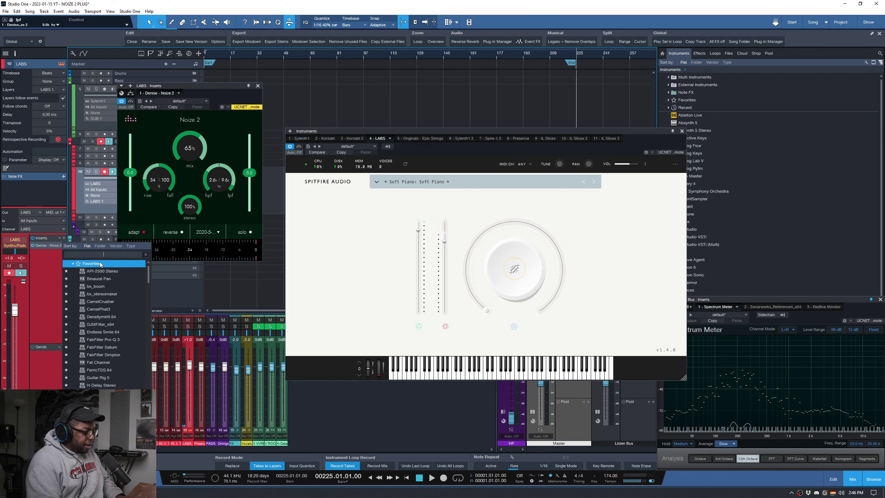
pyautogui.write('h-de')
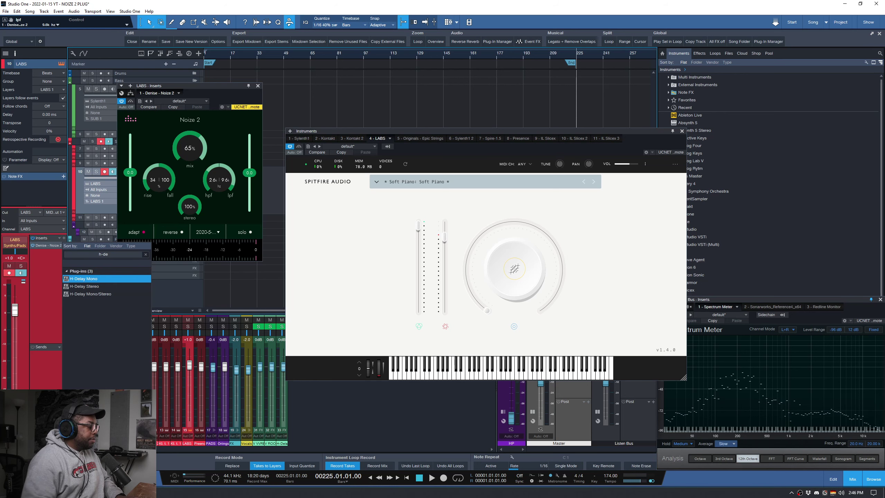
# - Insert H-Delay Stereo after Noize 2 on the LABS piano, A/B it with insert bypass, then close it
pyautogui.press('Down')
pyautogui.press('Return')
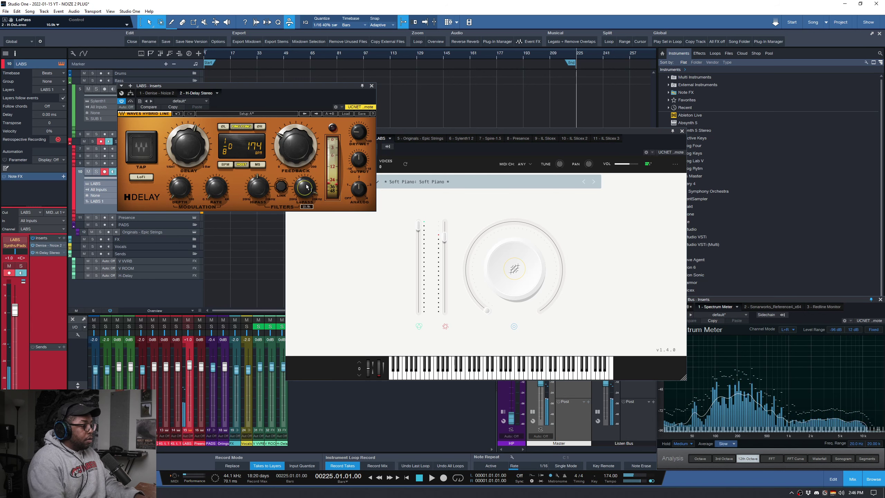
pyautogui.click(33, 239)
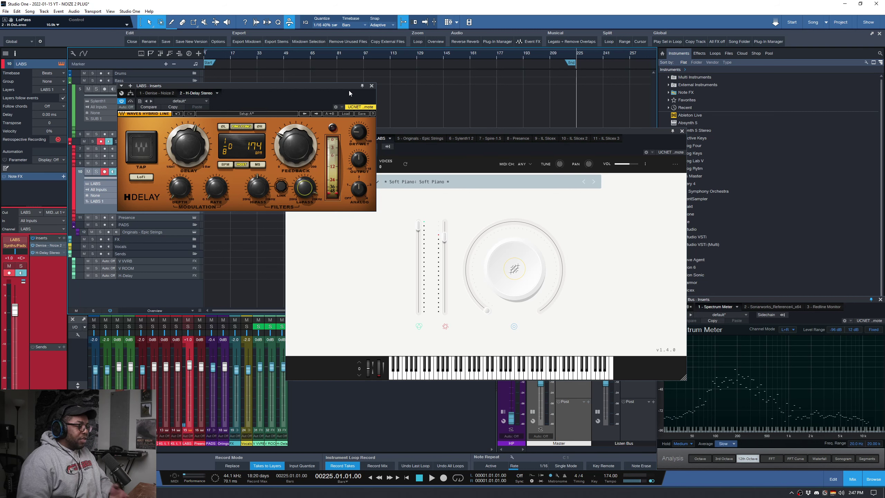
pyautogui.click(371, 86)
# - Close the LABS instrument window, then select the SUB bass track and the LABS piano track
pyautogui.click(681, 131)
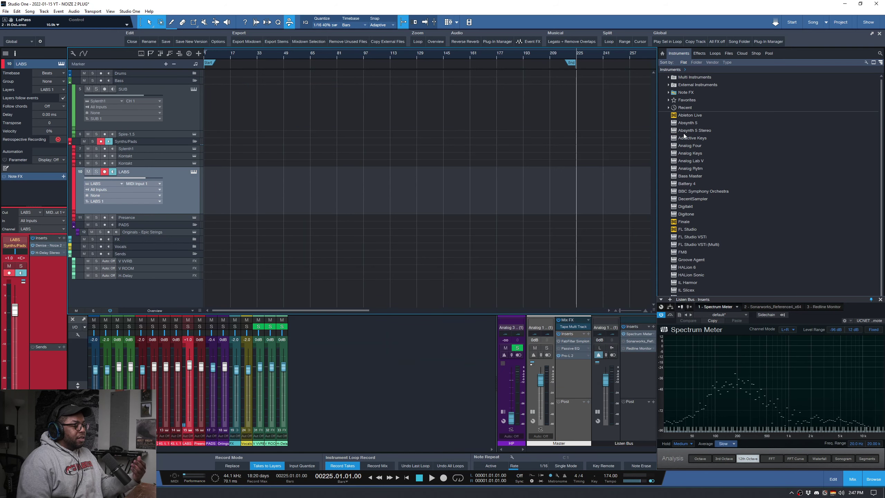
pyautogui.click(183, 115)
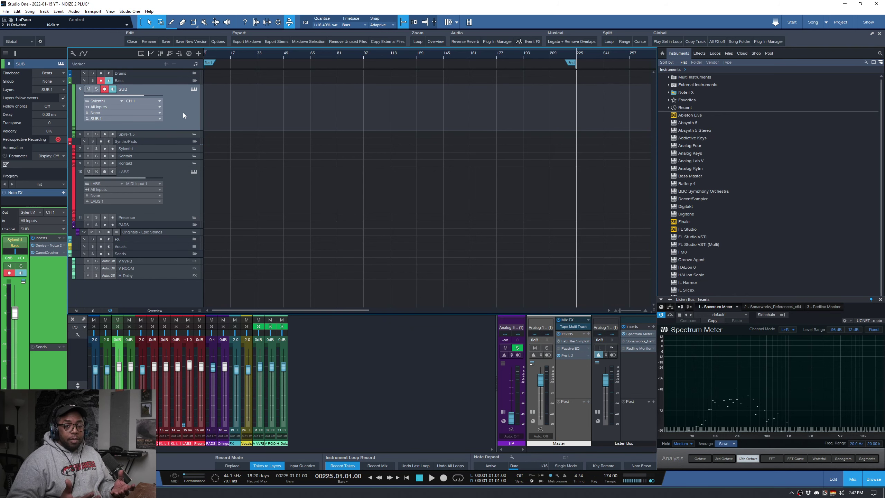
pyautogui.click(169, 200)
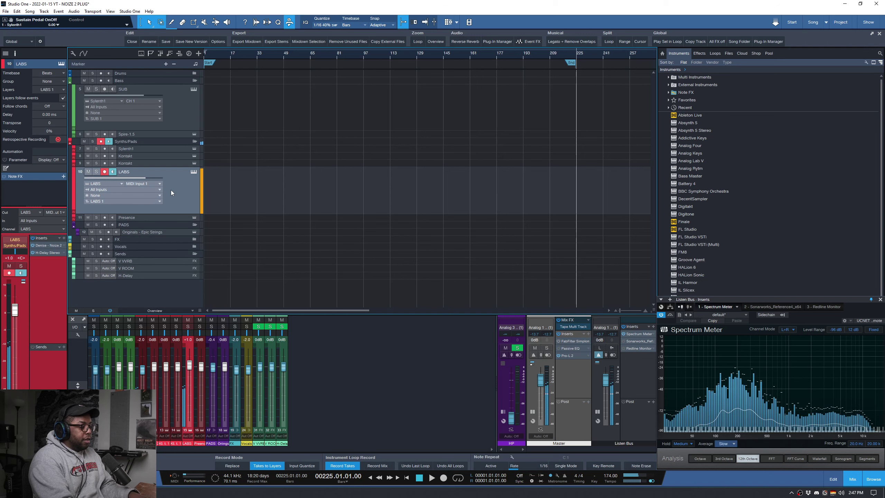
# - Load the 2021-01-23 Under Quarry Bridge .wav as Noize 2's sample on LABS and open its editor
pyautogui.click(50, 245)
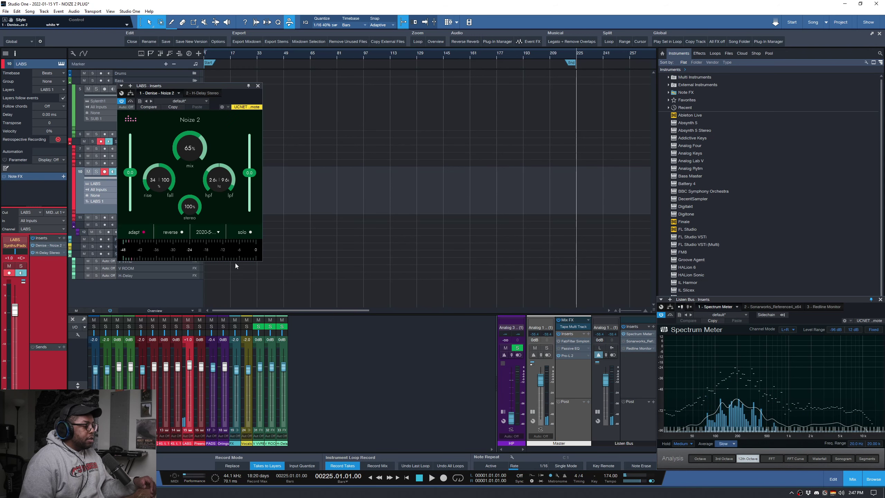
pyautogui.click(219, 232)
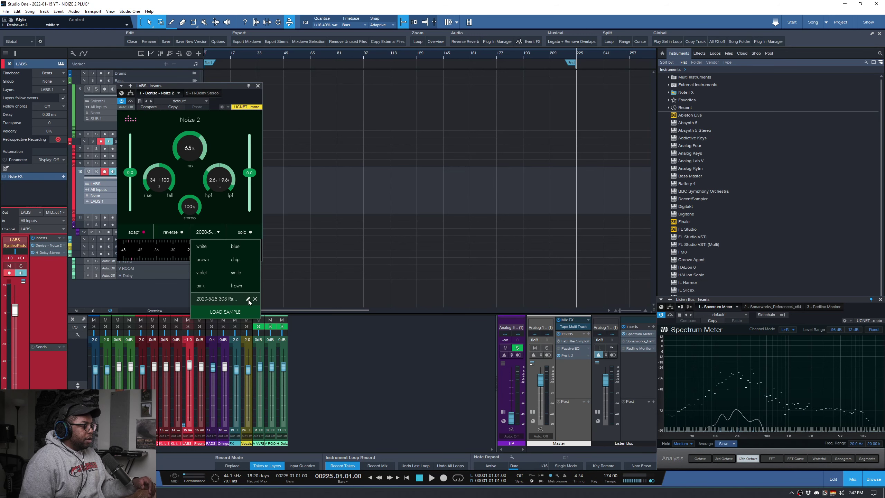
pyautogui.click(225, 311)
pyautogui.click(566, 297)
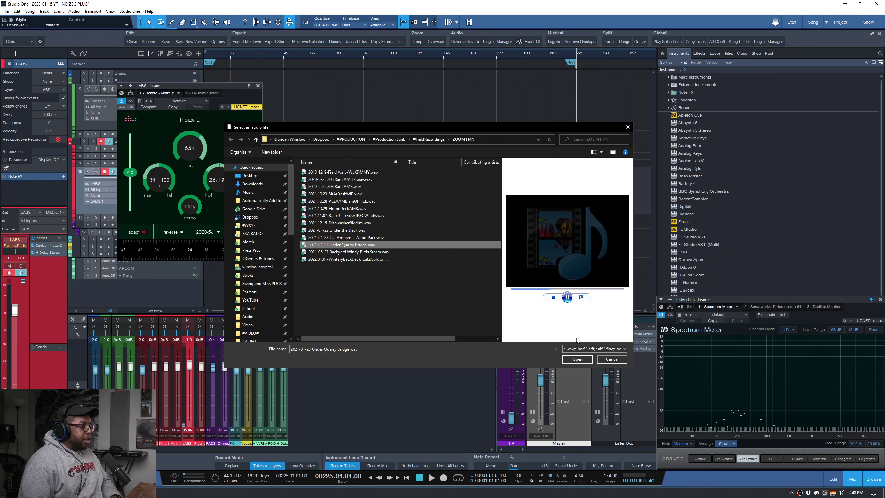
pyautogui.doubleClick(343, 245)
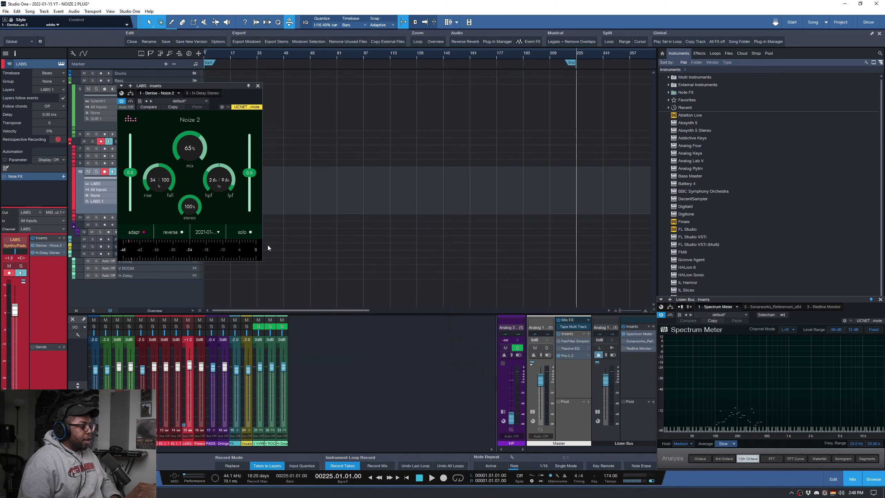
pyautogui.click(218, 232)
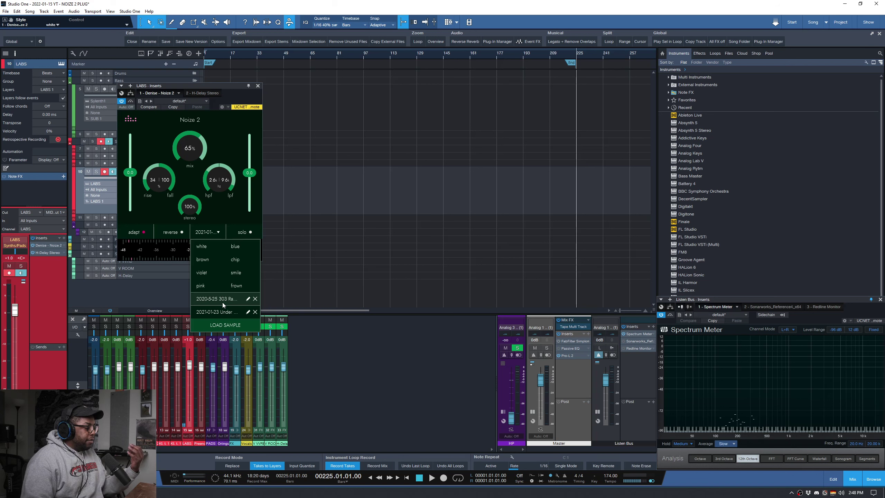
pyautogui.click(248, 312)
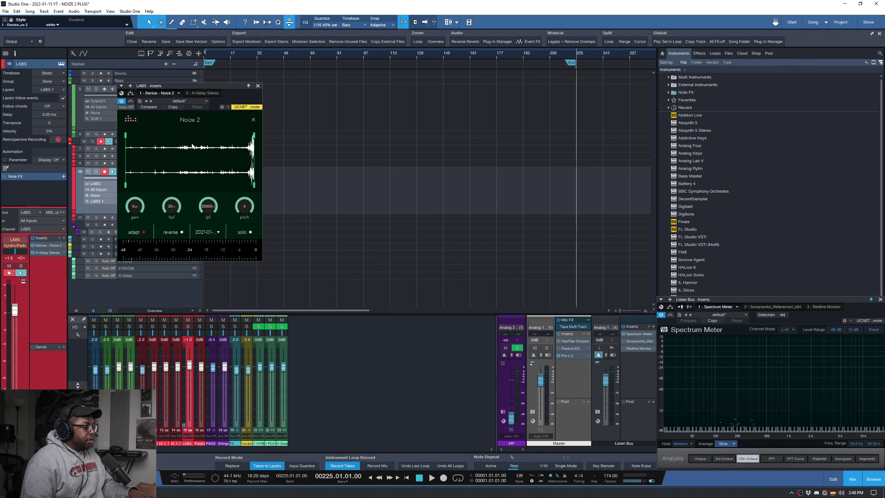
# - Move the bridge sample's start later and end earlier, and raise its gain to 44 dB
pyautogui.moveTo(126, 139); pyautogui.dragTo(181, 140)
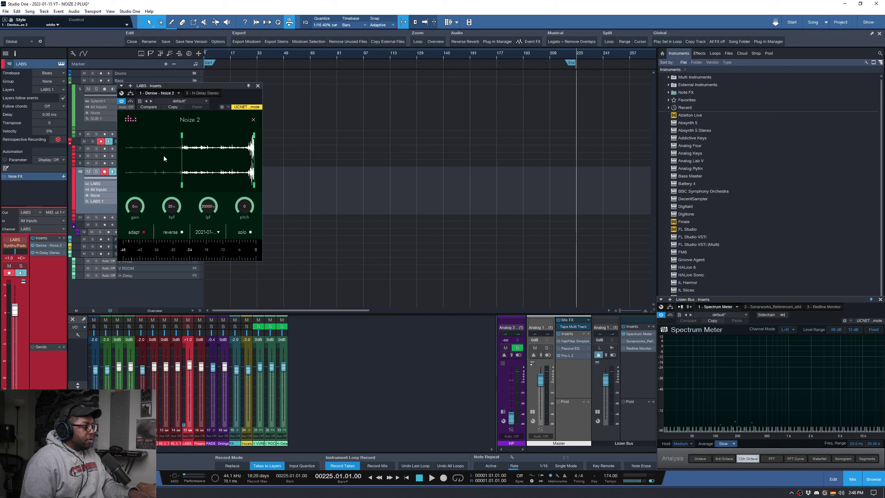
pyautogui.moveTo(131, 200); pyautogui.dragTo(142, 167)
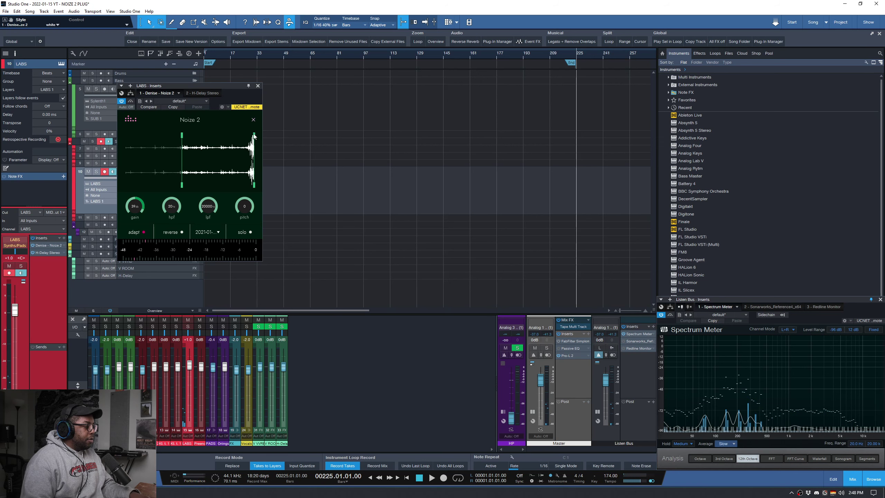
pyautogui.moveTo(254, 137); pyautogui.dragTo(236, 141)
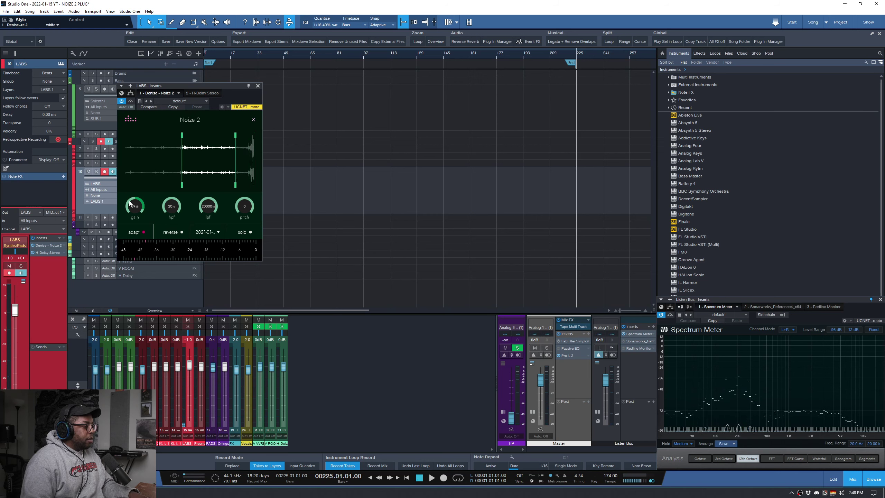
pyautogui.moveTo(130, 204); pyautogui.dragTo(193, 159)
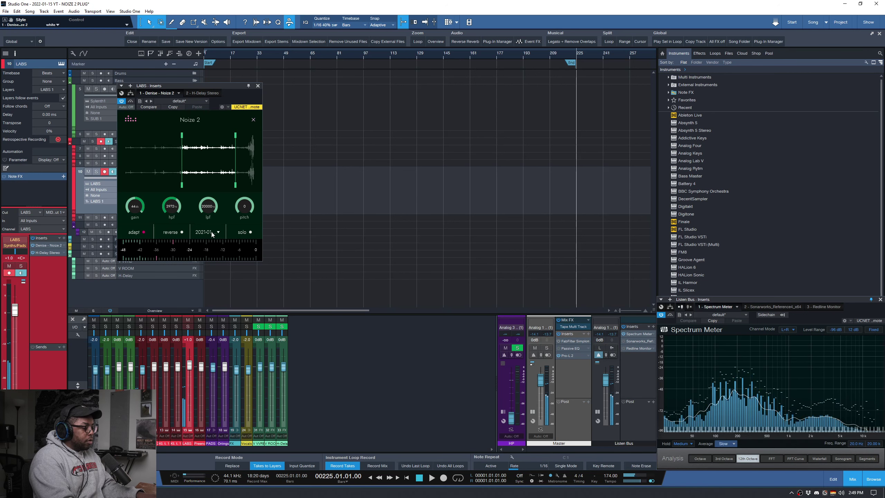
pyautogui.click(253, 120)
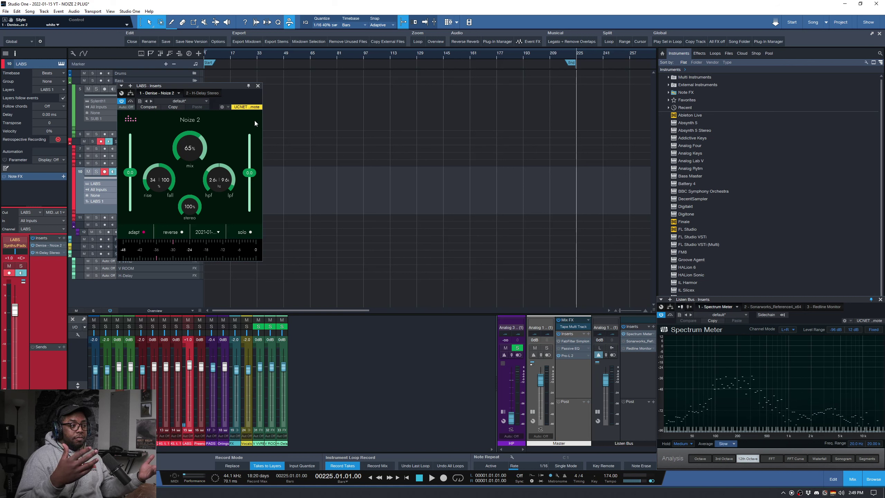
# - Close Noize 2 and drag the bridge recording from ZOOM H4N into the arrangement at bar 21
pyautogui.click(258, 86)
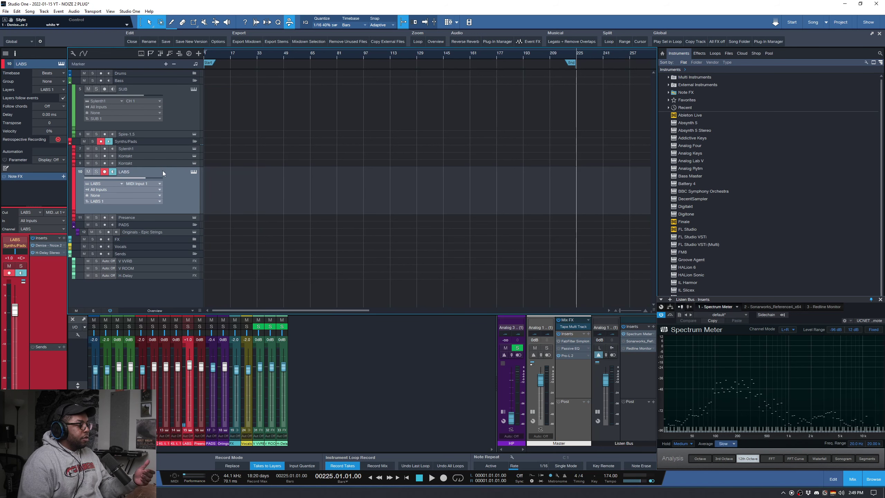
pyautogui.click(728, 53)
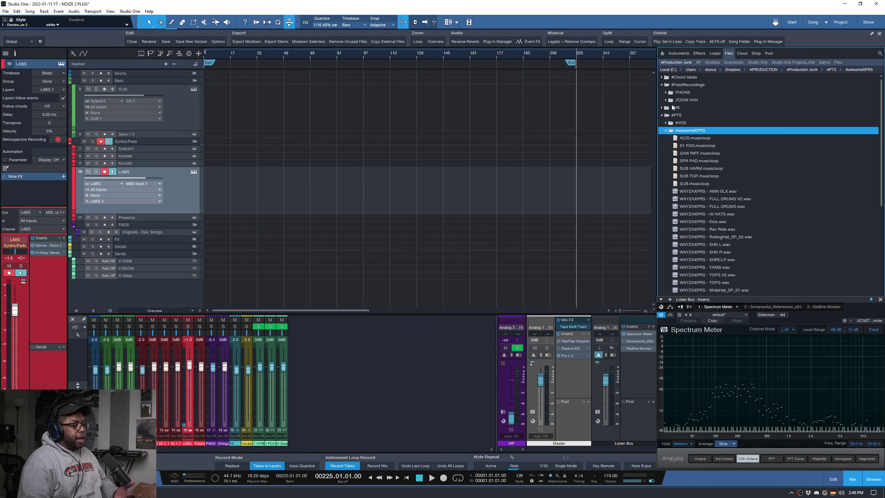
pyautogui.click(667, 100)
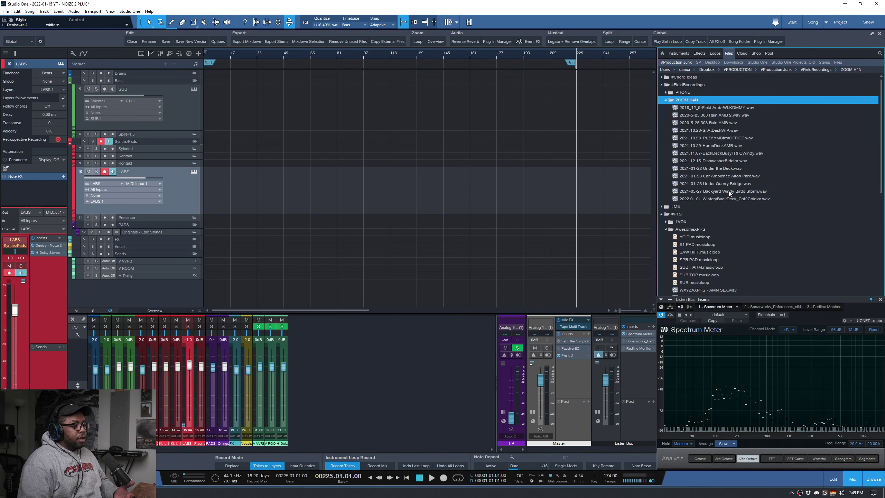
pyautogui.moveTo(726, 185); pyautogui.dragTo(250, 214)
# - Enlarge the new bridge track, boost its event gain, and play it back from bar 35
pyautogui.moveTo(166, 220); pyautogui.dragTo(166, 239)
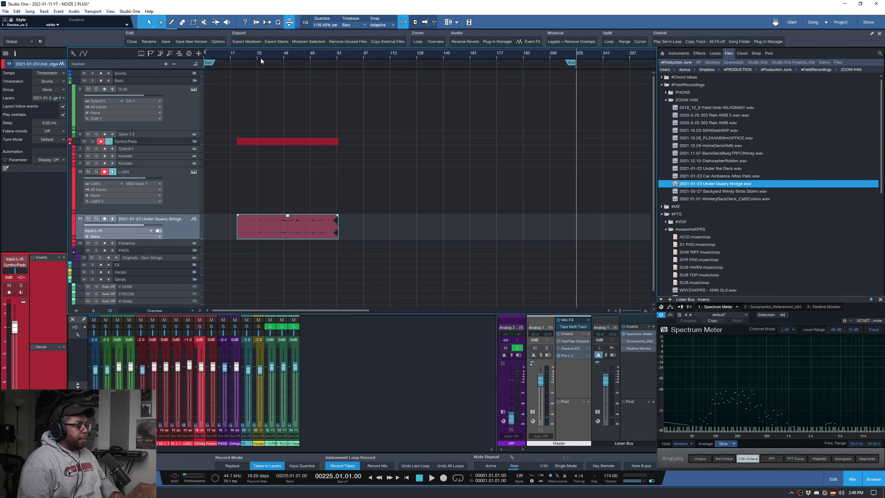
pyautogui.moveTo(261, 58); pyautogui.dragTo(192, 157)
pyautogui.click(164, 174)
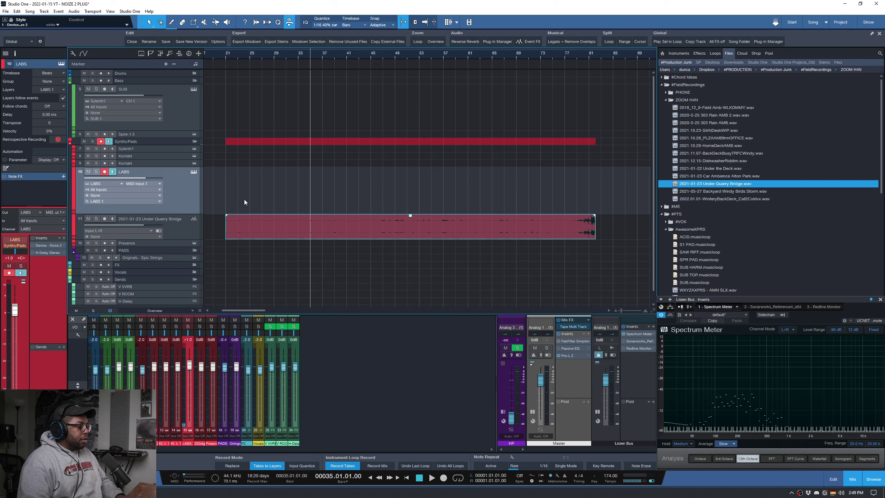
pyautogui.click(154, 229)
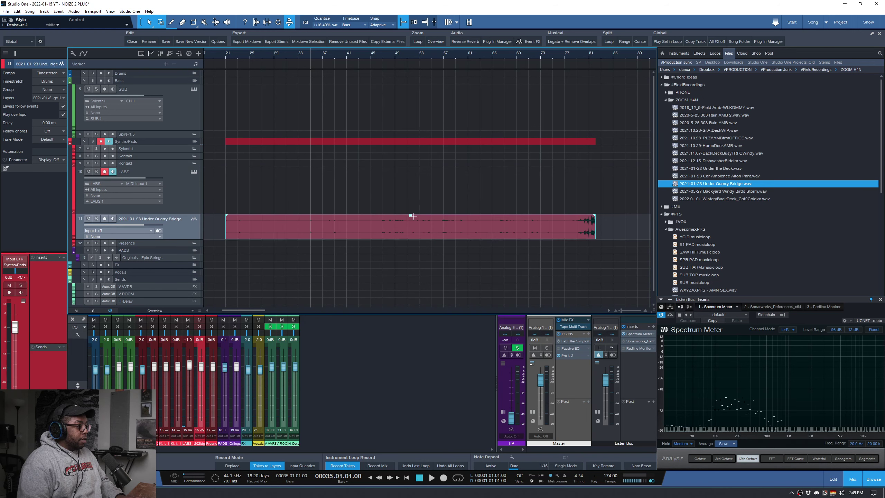
pyautogui.moveTo(412, 216)
pyautogui.mouseDown()
pyautogui.moveTo(412, 201)
pyautogui.moveTo(411, 230)
pyautogui.mouseUp()
pyautogui.press('space')
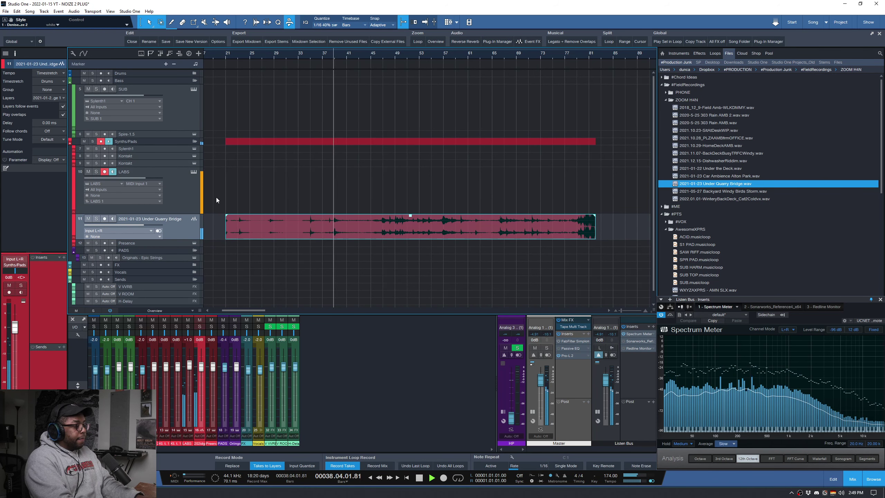
pyautogui.press('space')
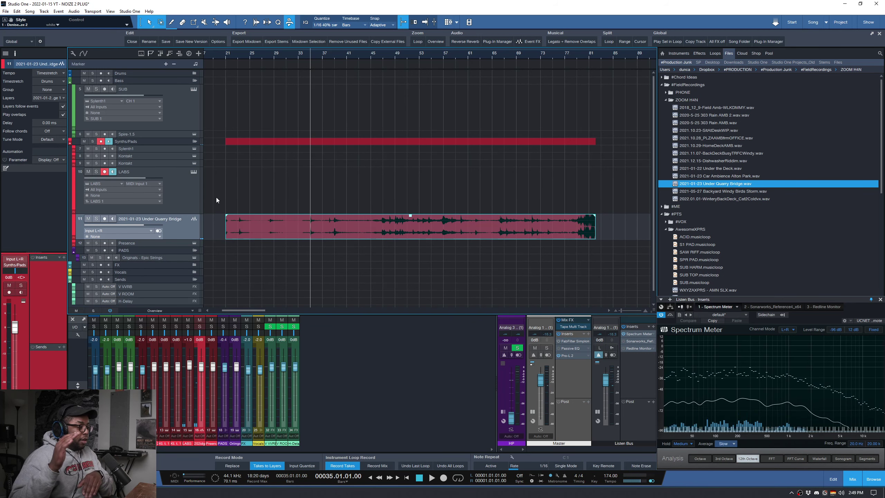
# - Mute track 11 (Under Quarry Bridge), then select the LABS, SUB, bridge and LABS tracks in turn
pyautogui.click(88, 219)
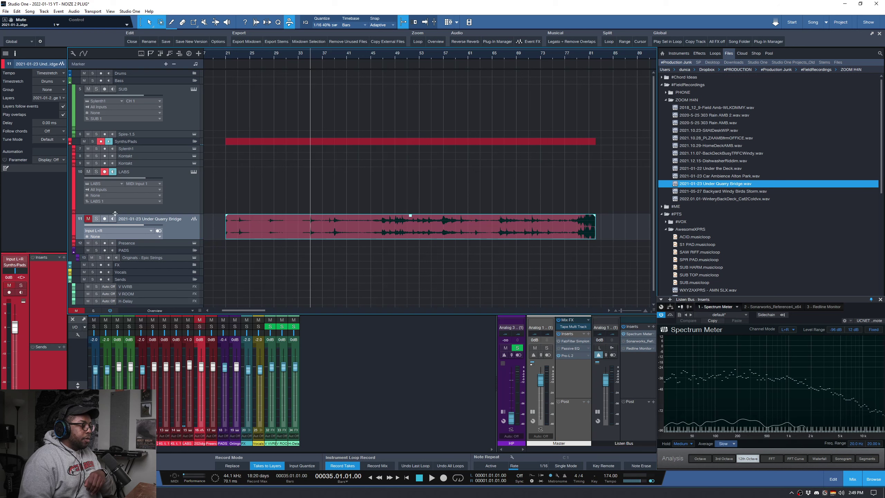
pyautogui.click(161, 202)
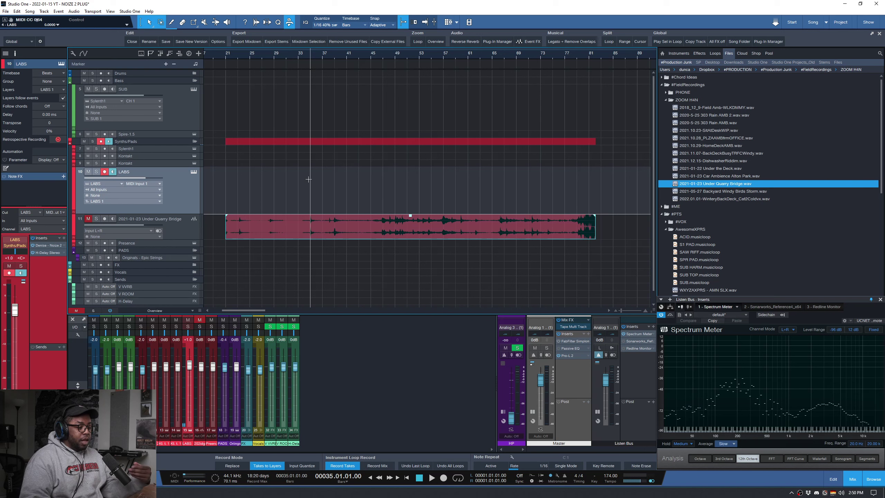
pyautogui.click(187, 98)
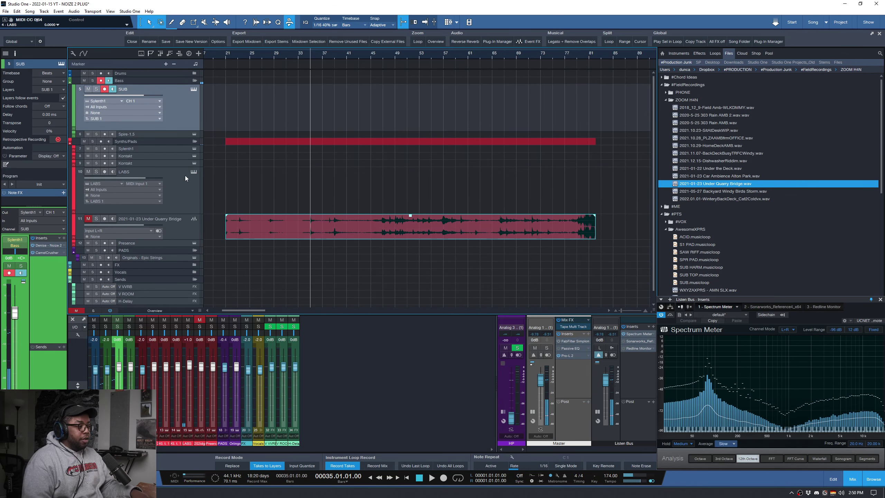
pyautogui.click(181, 227)
pyautogui.click(180, 193)
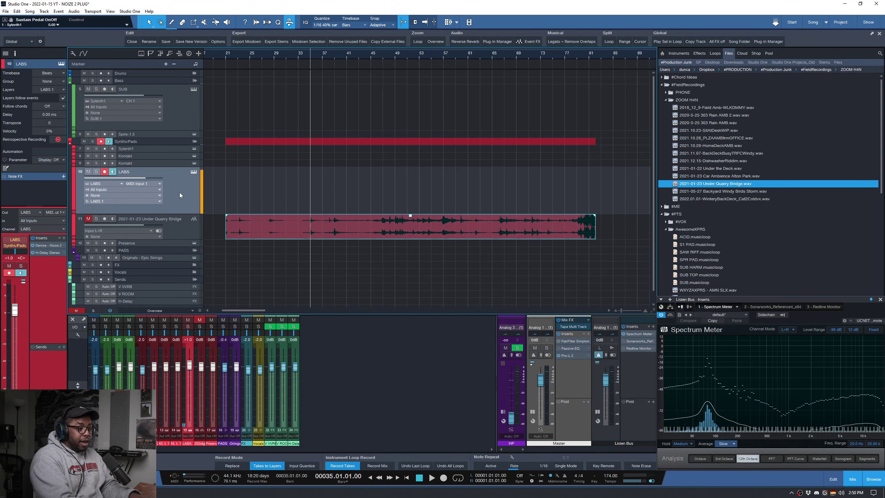